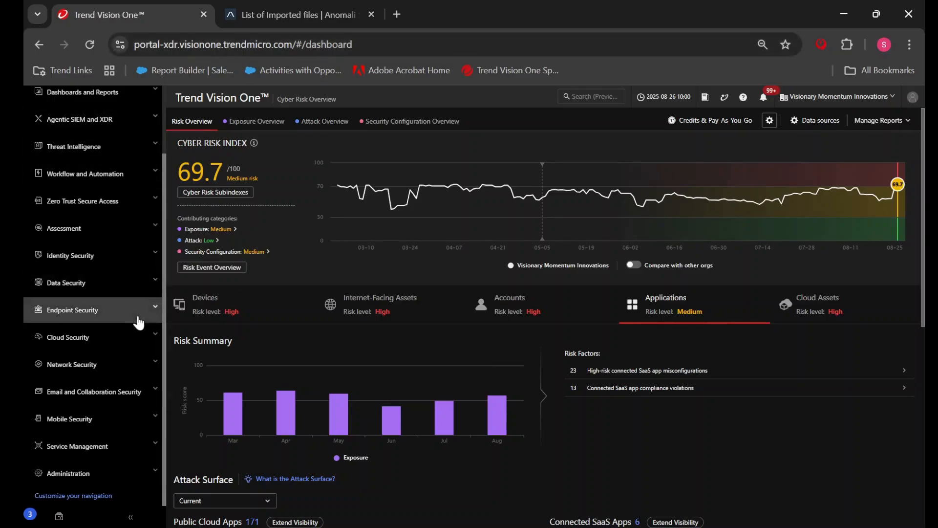
# Open Credits & Billing under Administration and check the Trend Threat Intelligence Feed's subscription years and allocated credits.
pyautogui.click(109, 473)
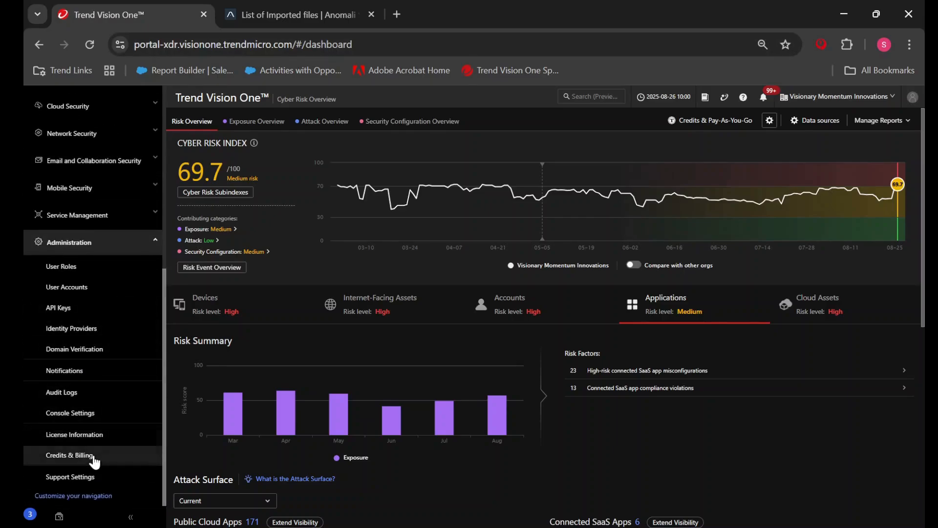
pyautogui.click(93, 457)
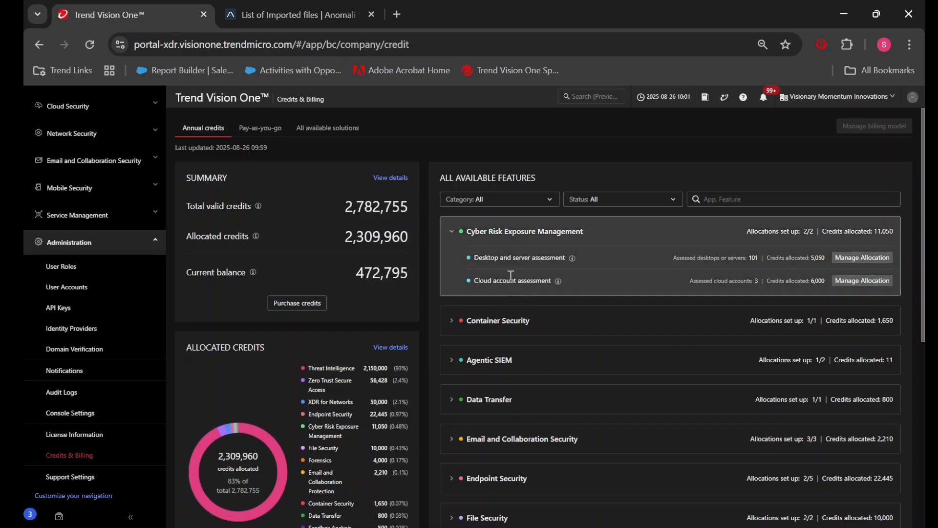
pyautogui.scroll(-7, 452, 278)
pyautogui.click(452, 342)
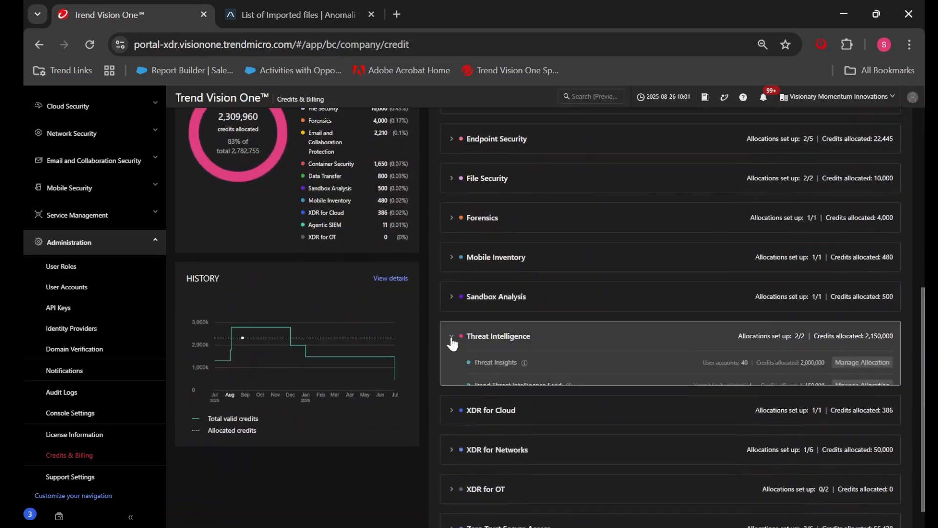
pyautogui.moveTo(492, 386); pyautogui.dragTo(559, 386)
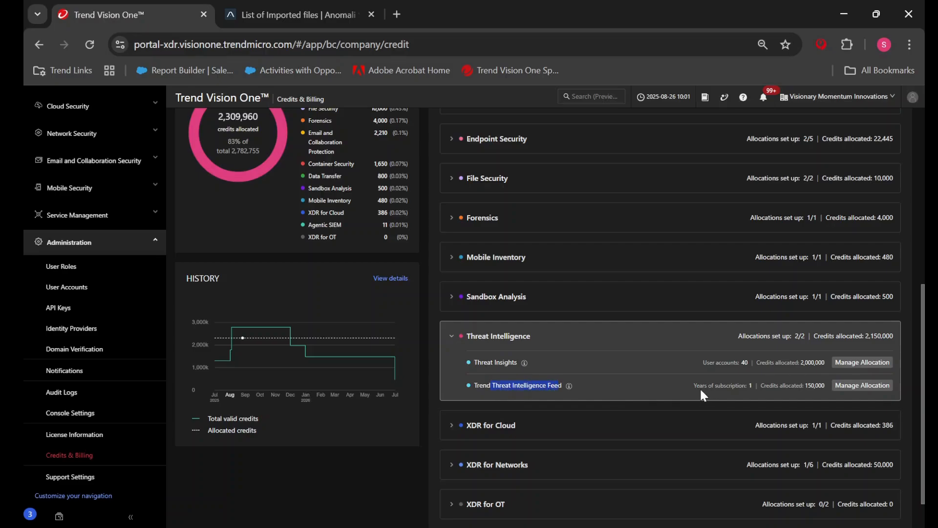
pyautogui.moveTo(701, 386); pyautogui.dragTo(741, 388)
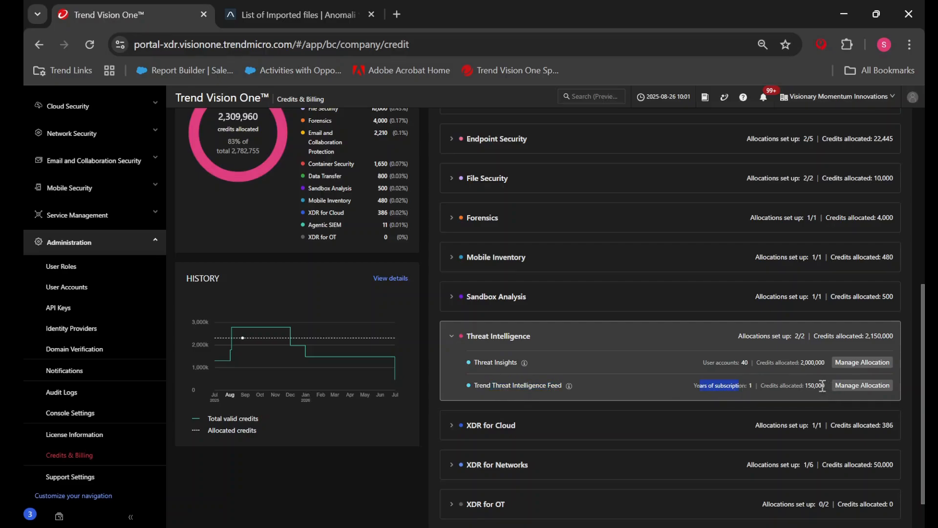
pyautogui.moveTo(826, 386); pyautogui.dragTo(776, 387)
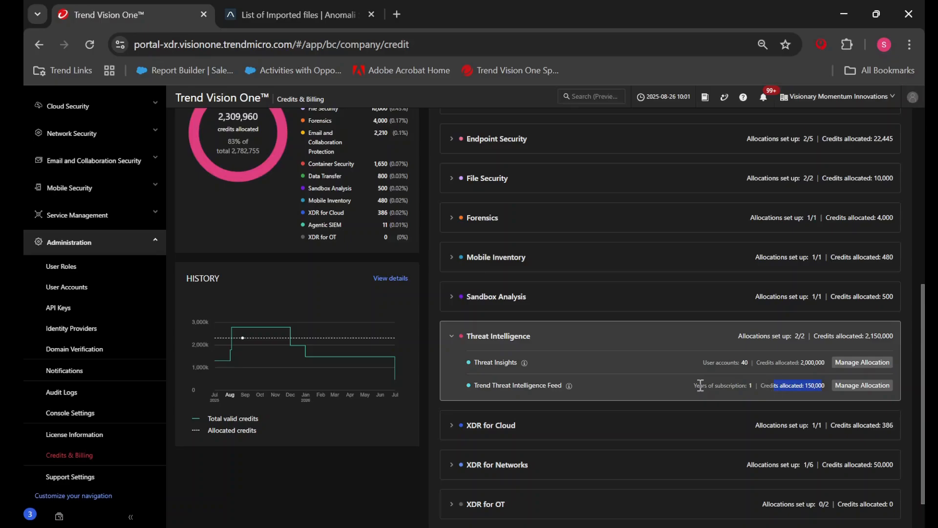
# Open the API Keys page and inspect the name, role and expiration settings of the Automation API Key without saving.
pyautogui.click(74, 307)
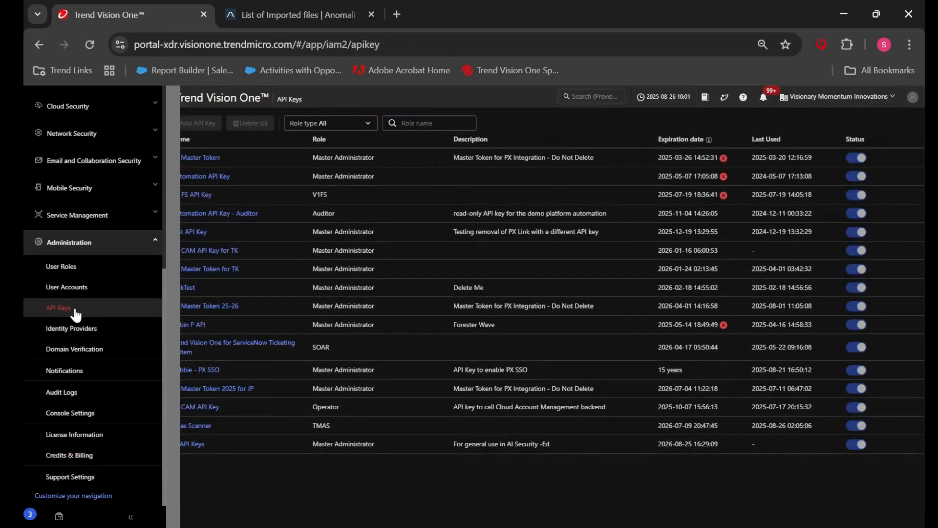
pyautogui.click(210, 177)
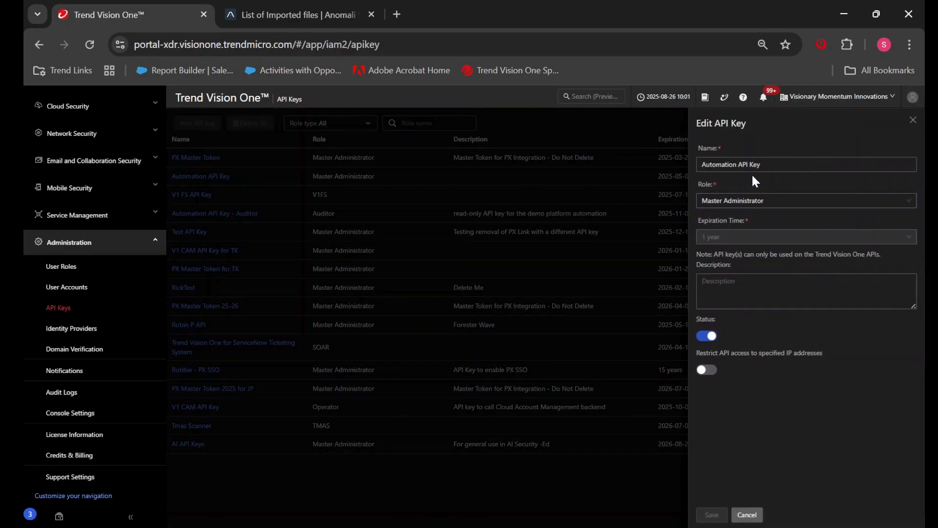
pyautogui.moveTo(771, 167); pyautogui.dragTo(681, 172)
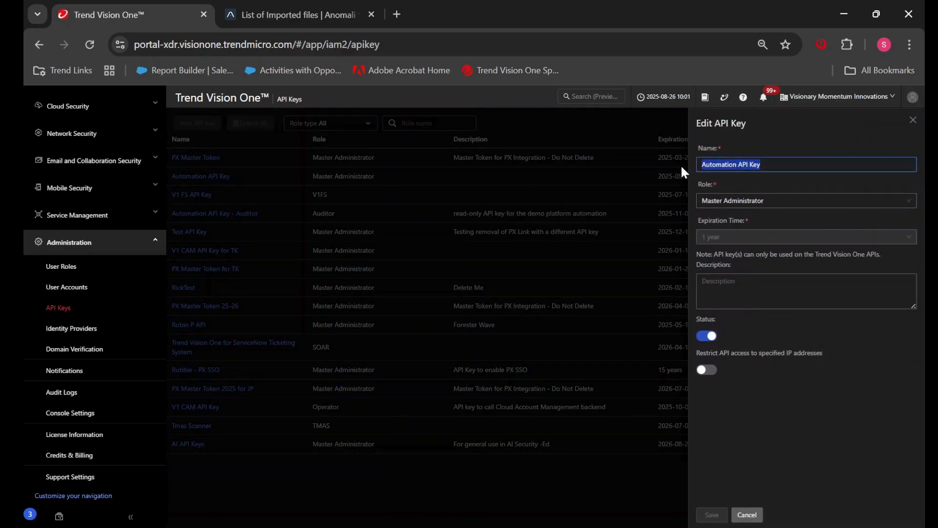
pyautogui.click(681, 167)
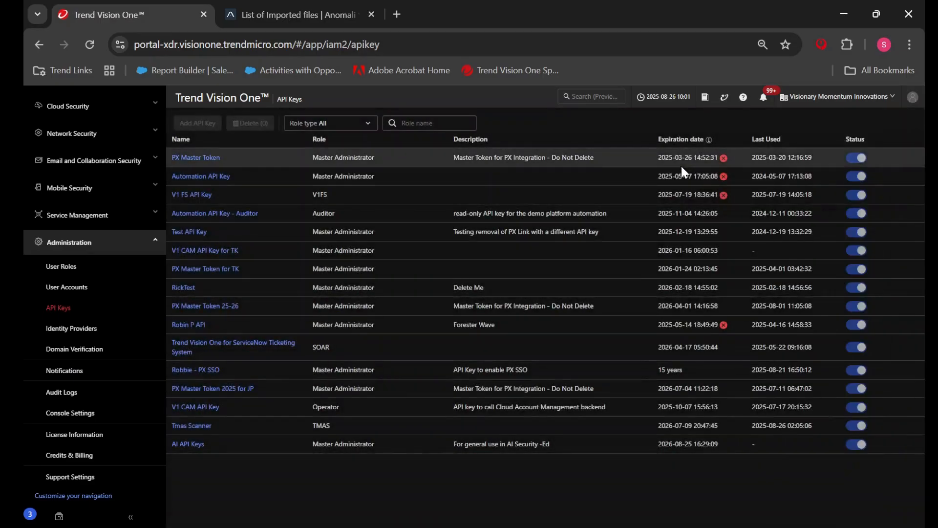
pyautogui.click(218, 177)
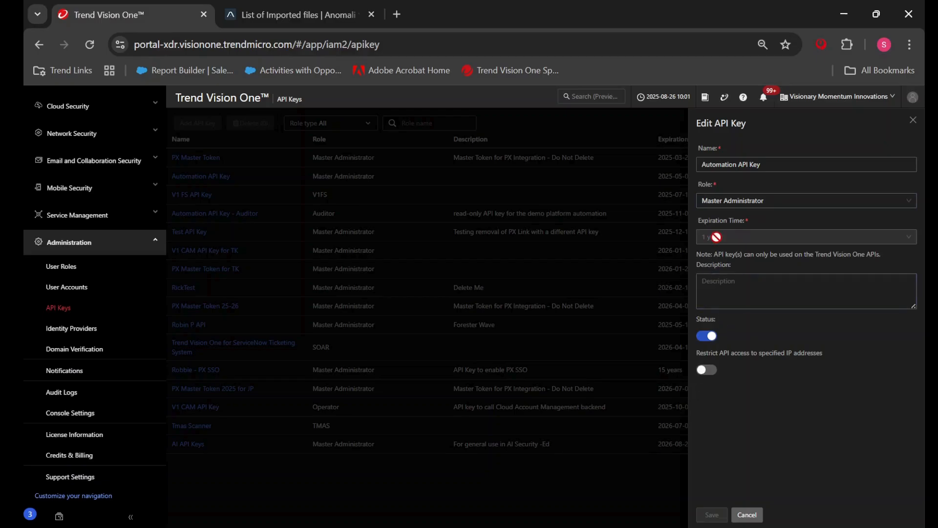
pyautogui.click(747, 515)
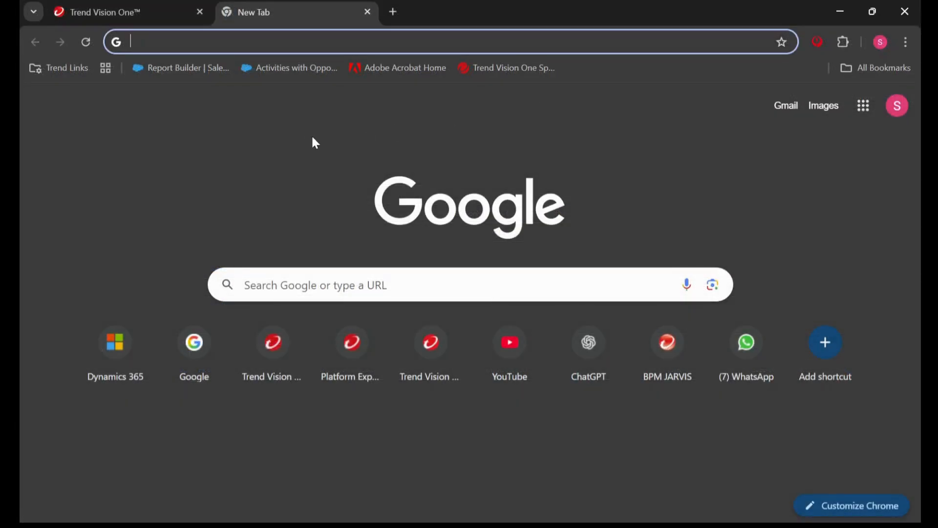
# Open the Trend Vision One Automation Center and show the API reference for listing intelligence objects from Trend Threat Intelligence Feed.
pyautogui.write('aut')
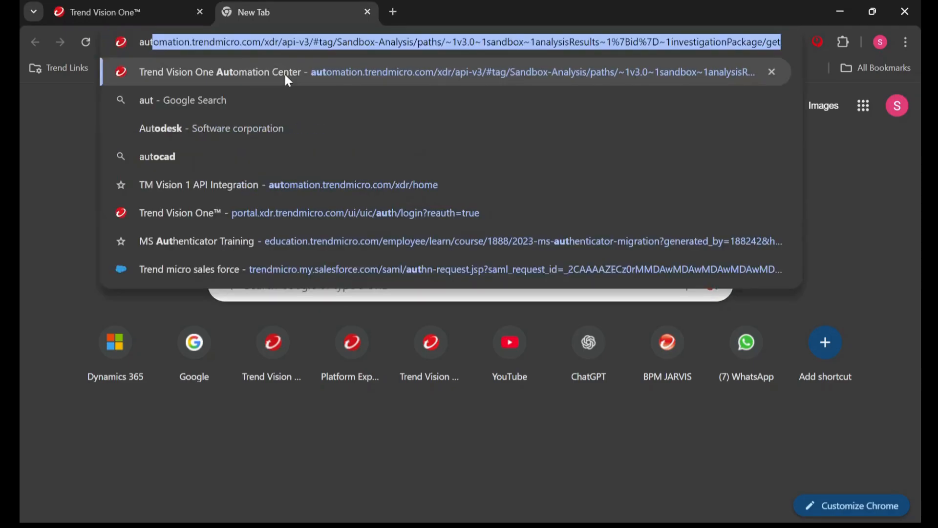
pyautogui.press('Return')
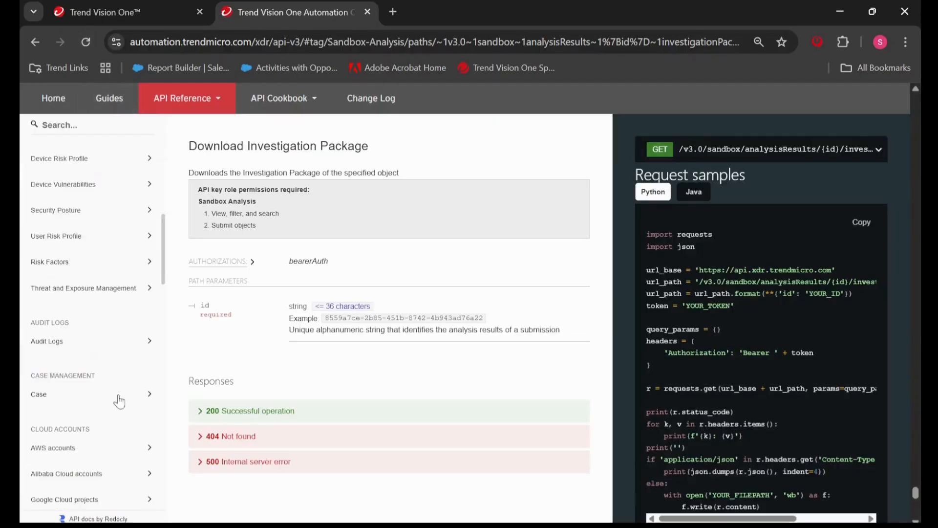
pyautogui.scroll(-18, 118, 401)
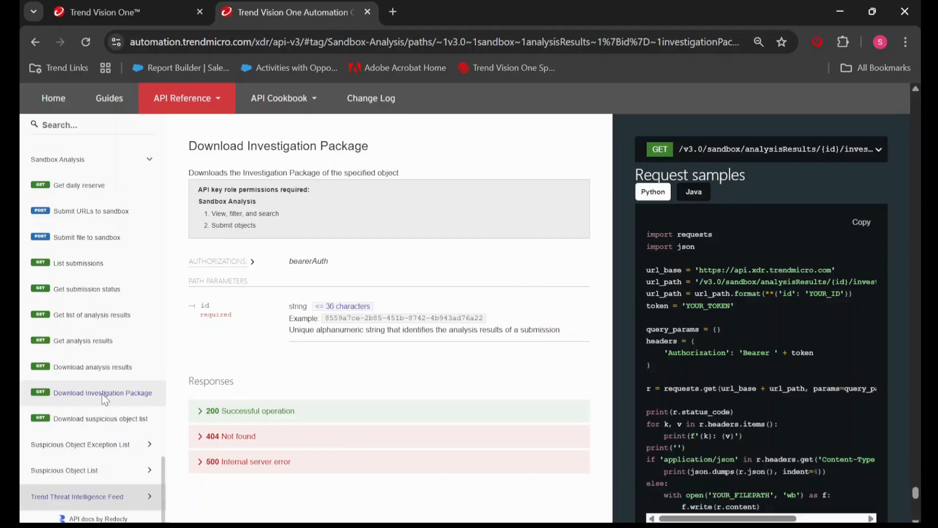
pyautogui.click(98, 496)
pyautogui.click(118, 441)
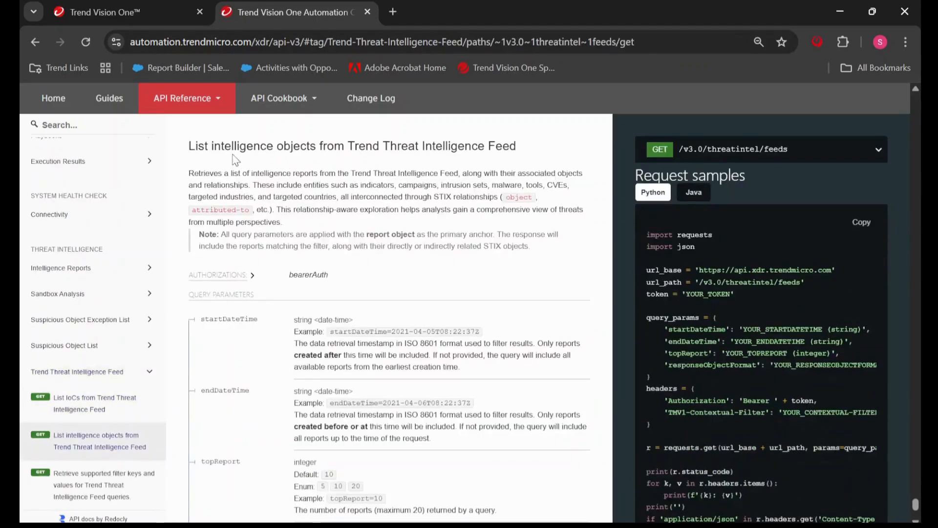
# Read the endpoint's description, its bearerAuth authorization and the query parameters from startDateTime to responseObjectFormat.
pyautogui.moveTo(199, 146); pyautogui.dragTo(489, 147)
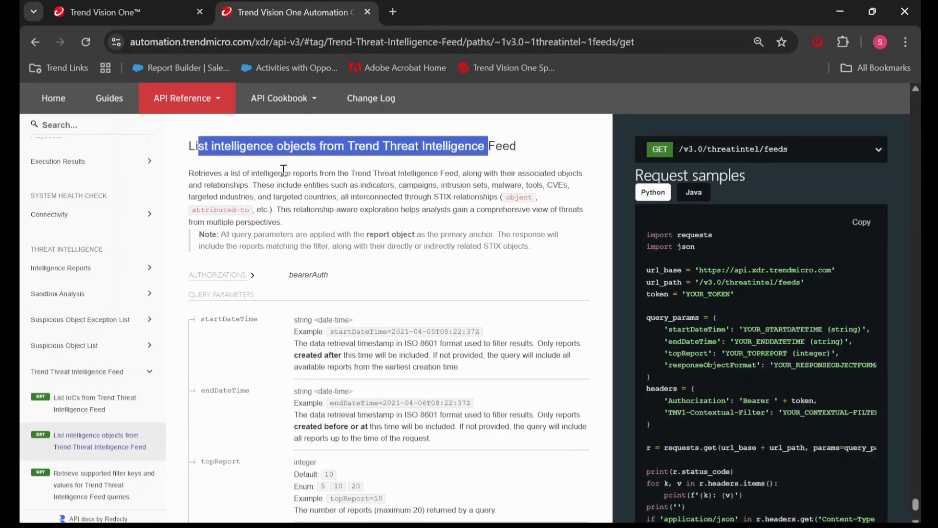
pyautogui.moveTo(283, 171); pyautogui.dragTo(349, 273)
pyautogui.scroll(-3, 350, 272)
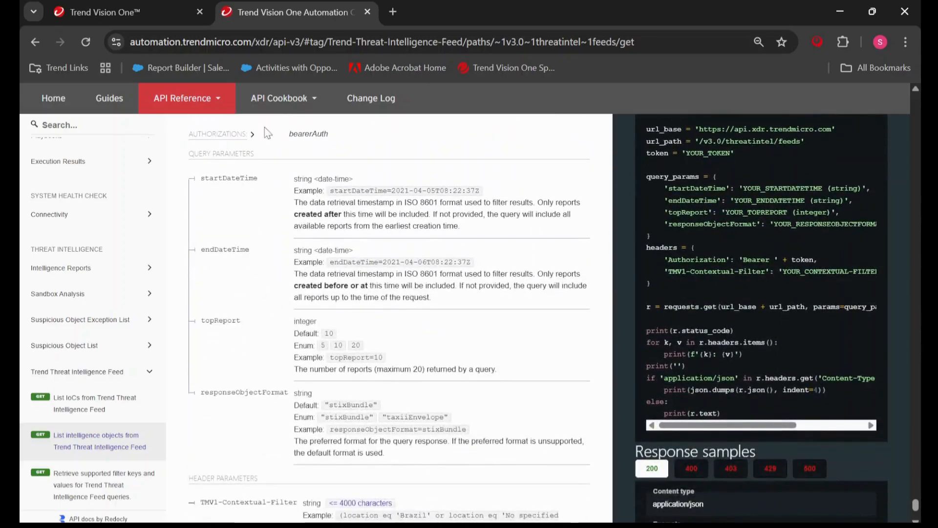
pyautogui.moveTo(330, 134); pyautogui.dragTo(290, 135)
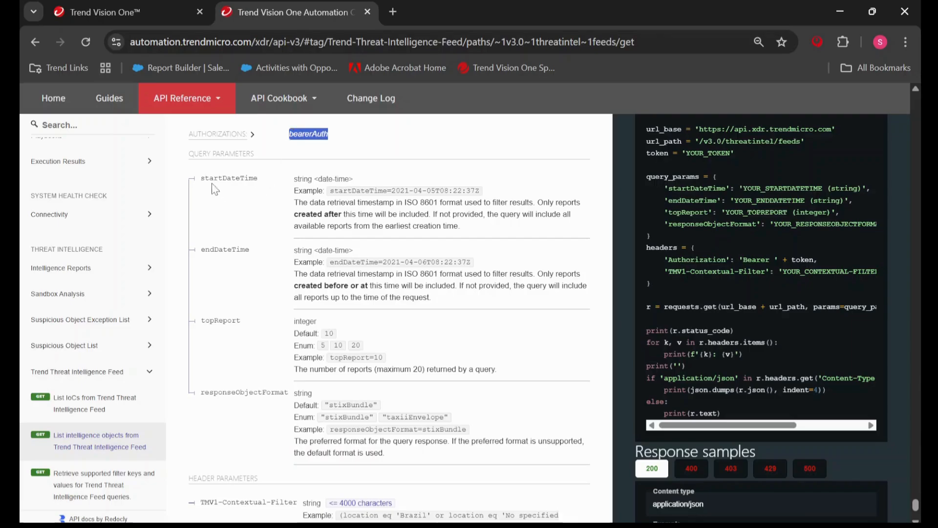
pyautogui.moveTo(205, 177); pyautogui.dragTo(262, 186)
pyautogui.scroll(-2, 247, 326)
pyautogui.scroll(-2, 248, 327)
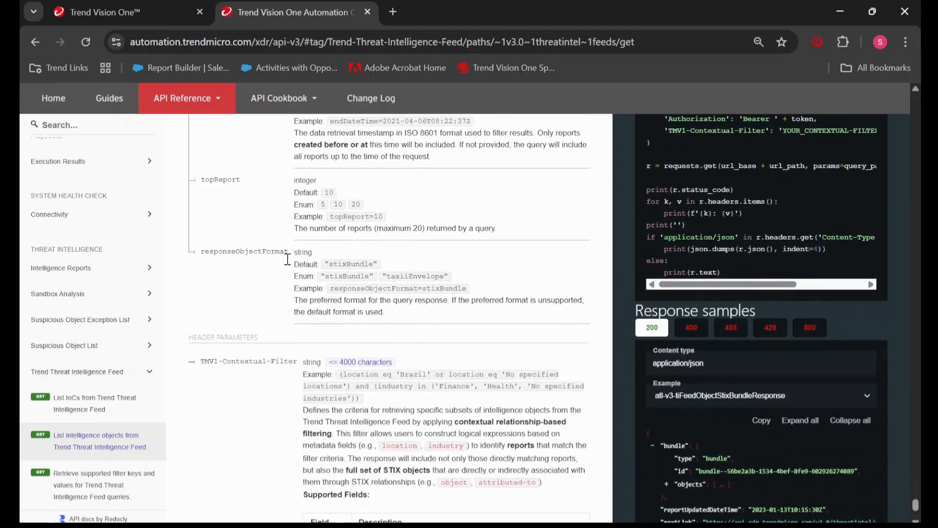
pyautogui.moveTo(296, 252); pyautogui.dragTo(481, 295)
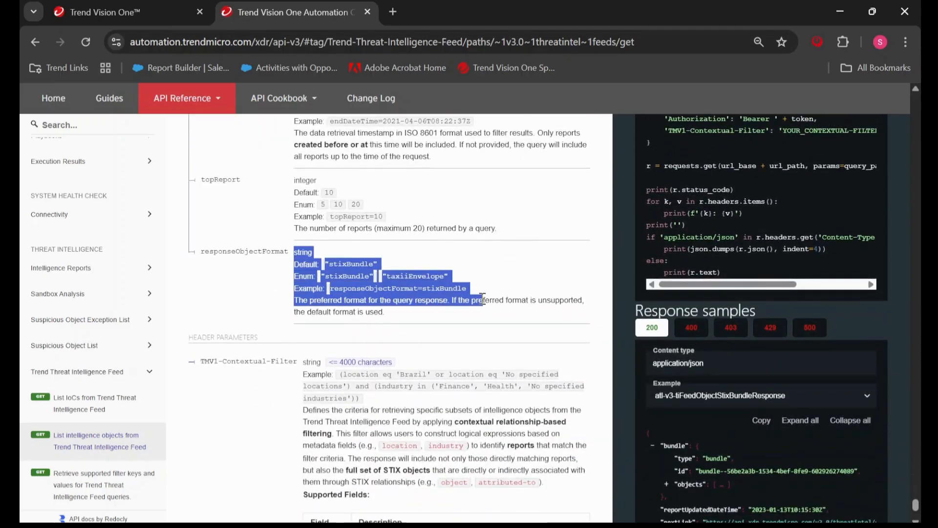
pyautogui.scroll(-1, 240, 362)
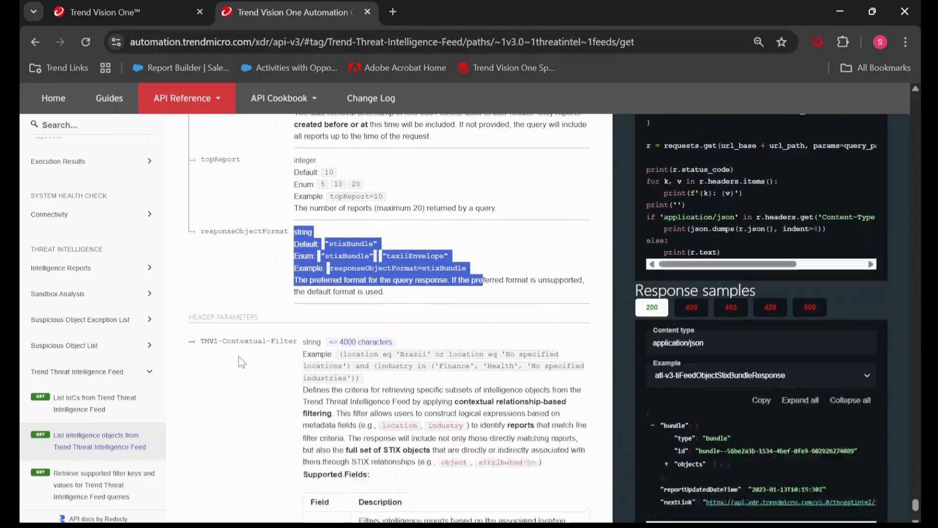
# Examine the TMV1-Contextual-Filter header parameter, including its location and industry fields, supported operators and example queries.
pyautogui.scroll(-5, 241, 362)
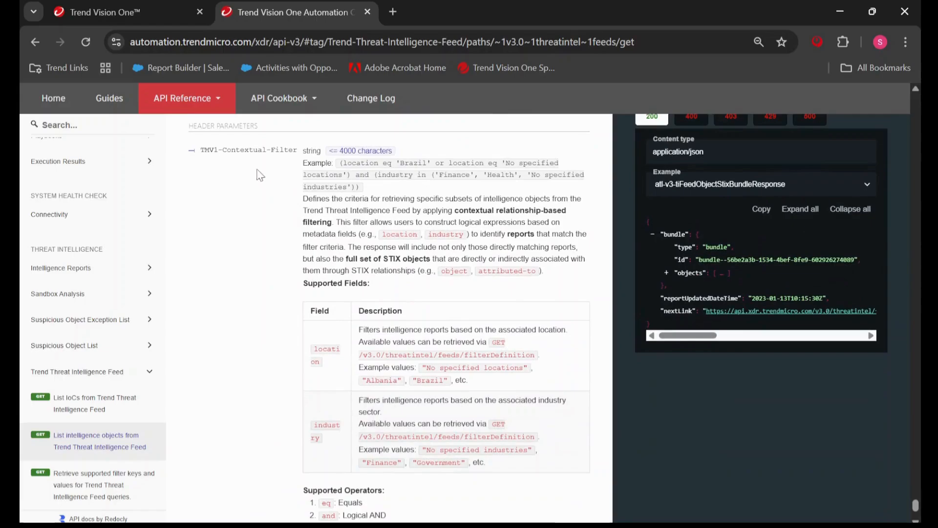
pyautogui.moveTo(206, 150); pyautogui.dragTo(310, 151)
pyautogui.scroll(-4, 322, 263)
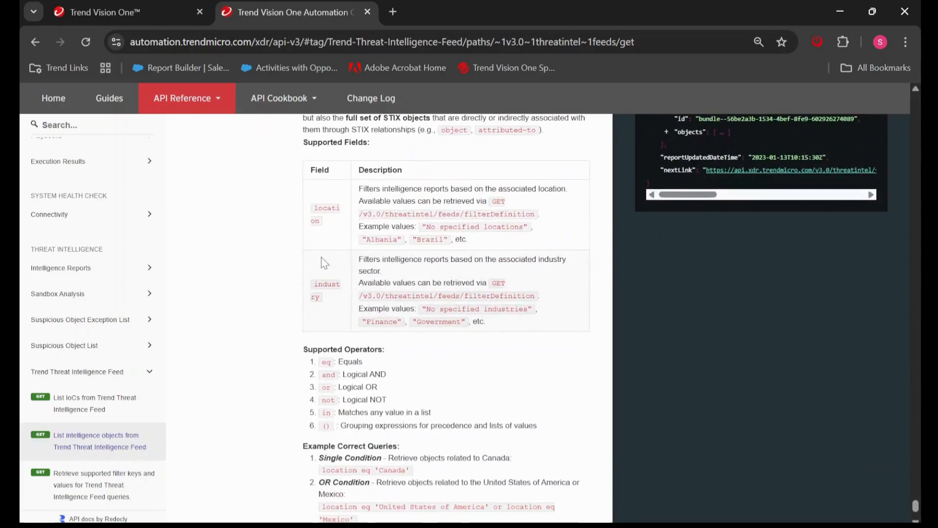
pyautogui.moveTo(324, 228); pyautogui.dragTo(304, 202)
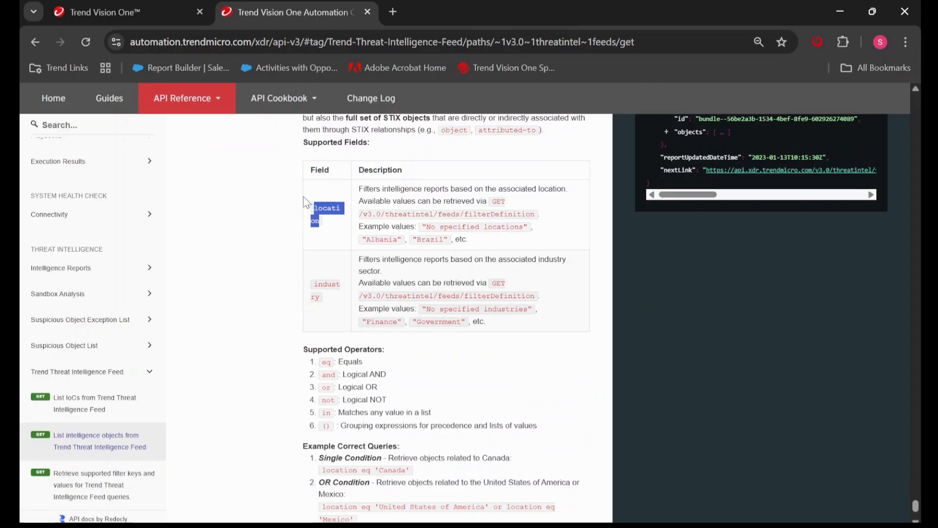
pyautogui.moveTo(313, 283); pyautogui.dragTo(324, 300)
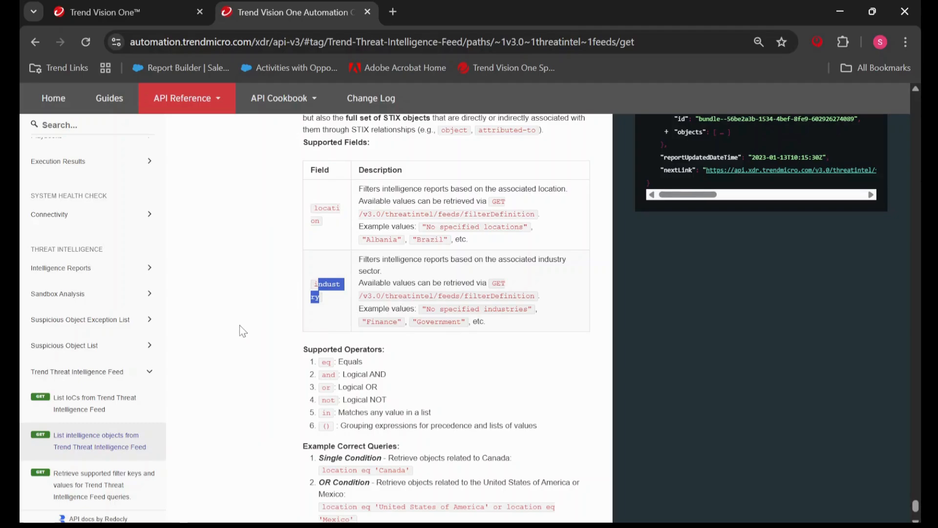
pyautogui.scroll(-2, 255, 339)
pyautogui.scroll(-6, 421, 294)
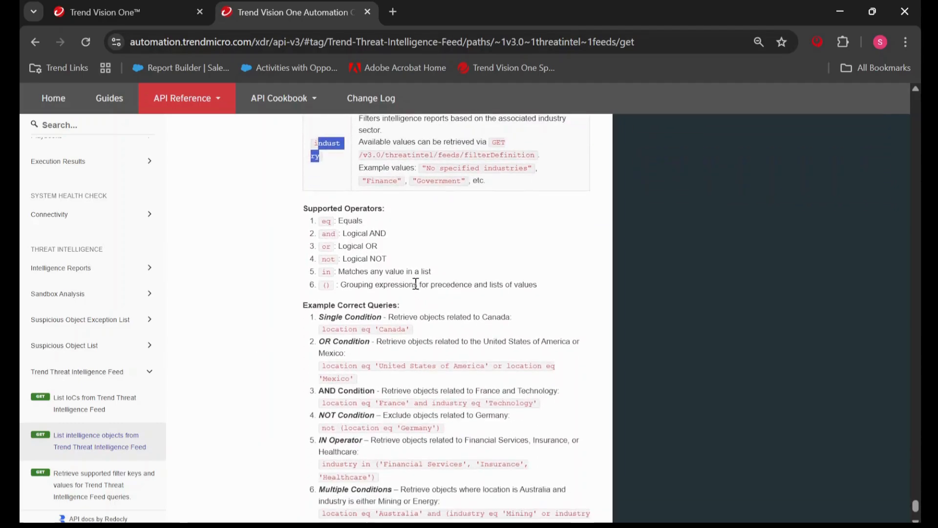
pyautogui.moveTo(282, 191); pyautogui.dragTo(220, 394)
pyautogui.click(240, 374)
pyautogui.scroll(-7, 241, 374)
pyautogui.scroll(-4, 250, 366)
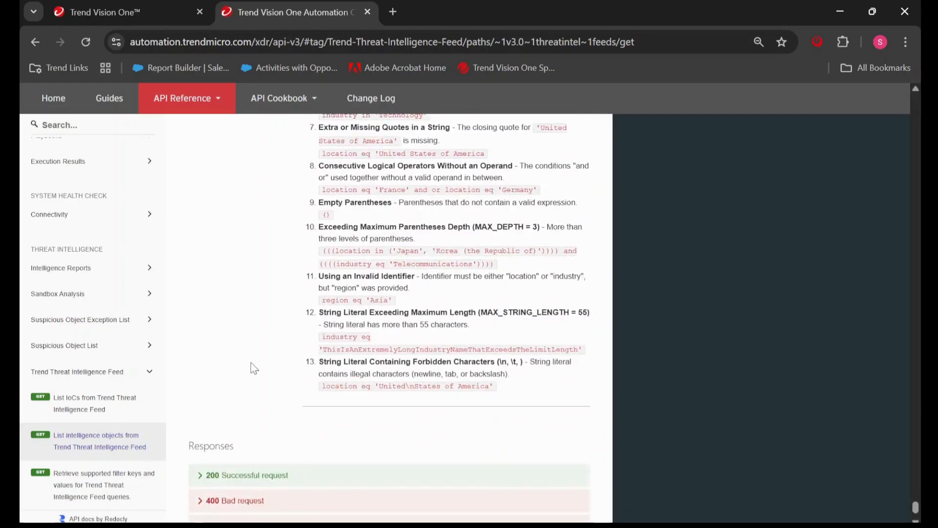
# Compare the Java and Python request samples for /v3.0/threatintel/feeds and copy the Python sample.
pyautogui.scroll(20, 250, 363)
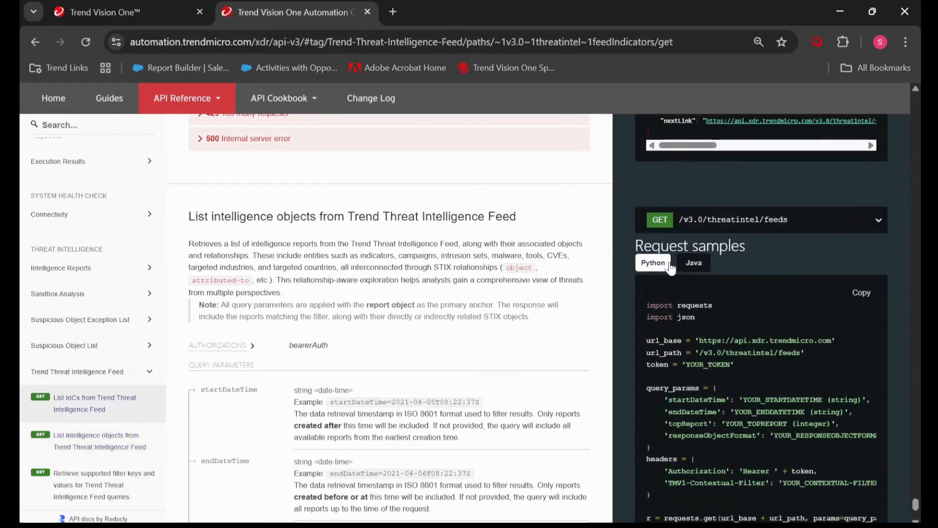
pyautogui.scroll(-2, 662, 266)
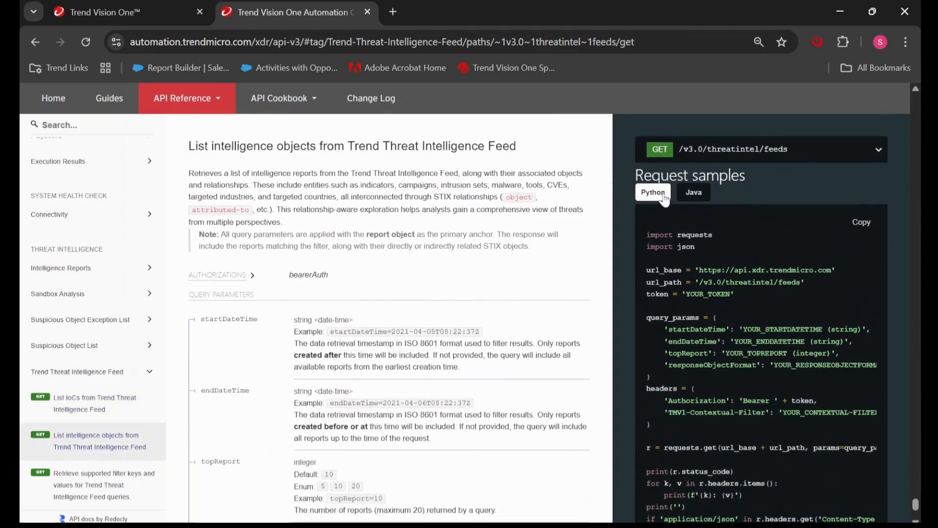
pyautogui.click(694, 192)
pyautogui.click(660, 196)
pyautogui.click(855, 224)
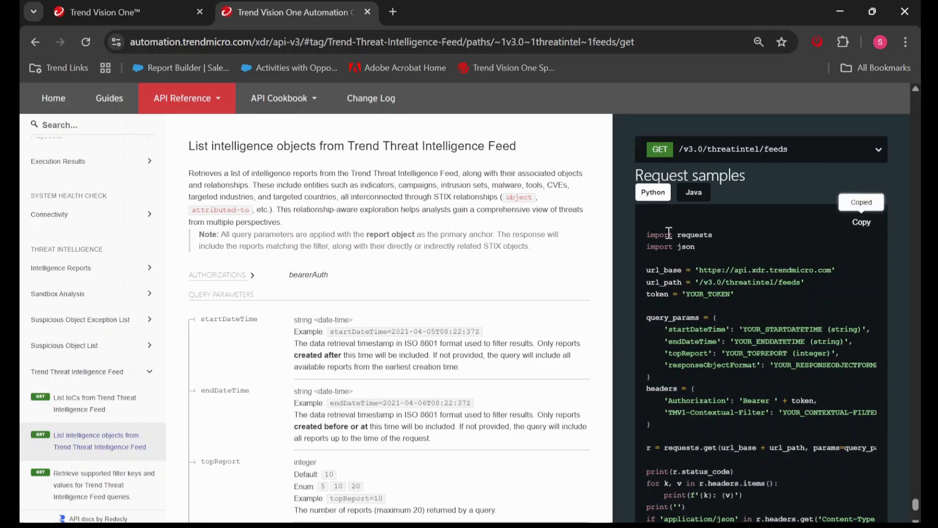
# Review the query and header parameters of the feeds endpoint alongside the Python sample.
pyautogui.scroll(-4, 669, 237)
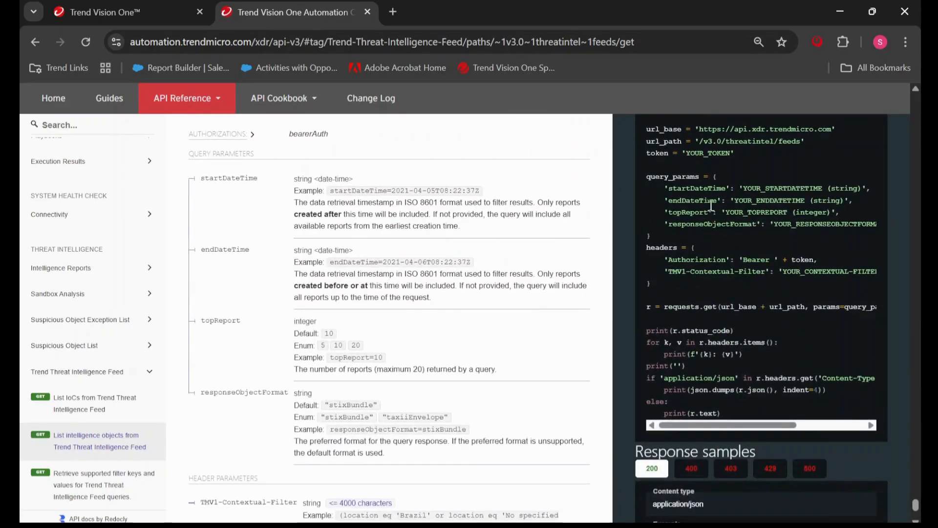
pyautogui.scroll(-8, 300, 251)
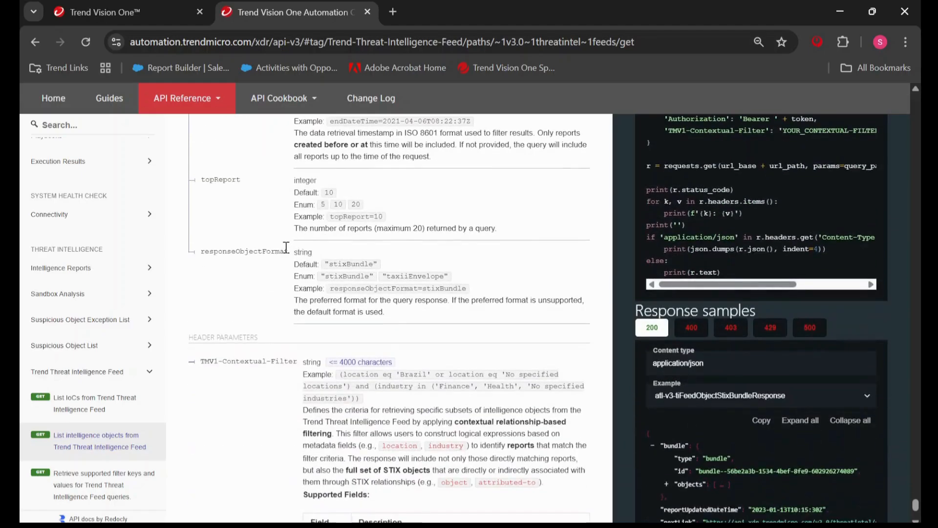
pyautogui.moveTo(243, 195); pyautogui.dragTo(188, 197)
pyautogui.scroll(4, 567, 311)
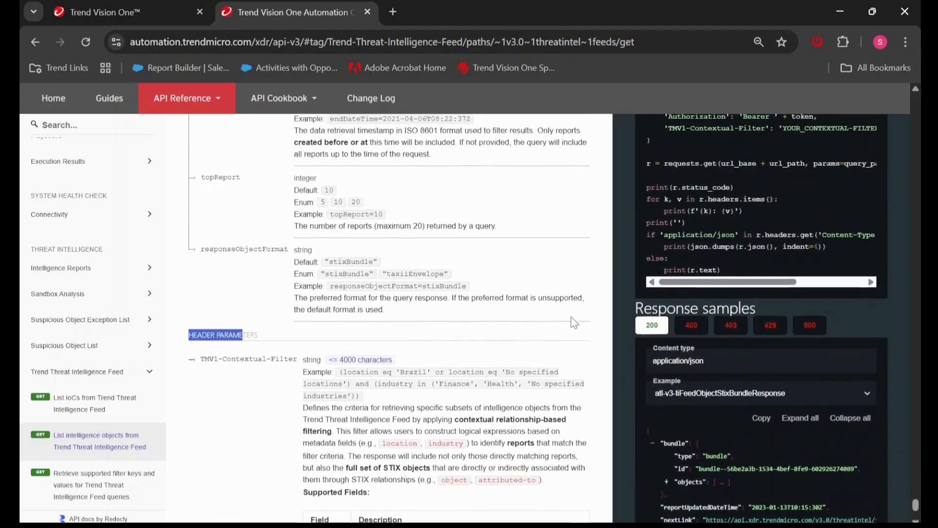
pyautogui.scroll(5, 764, 261)
pyautogui.scroll(-2, 746, 284)
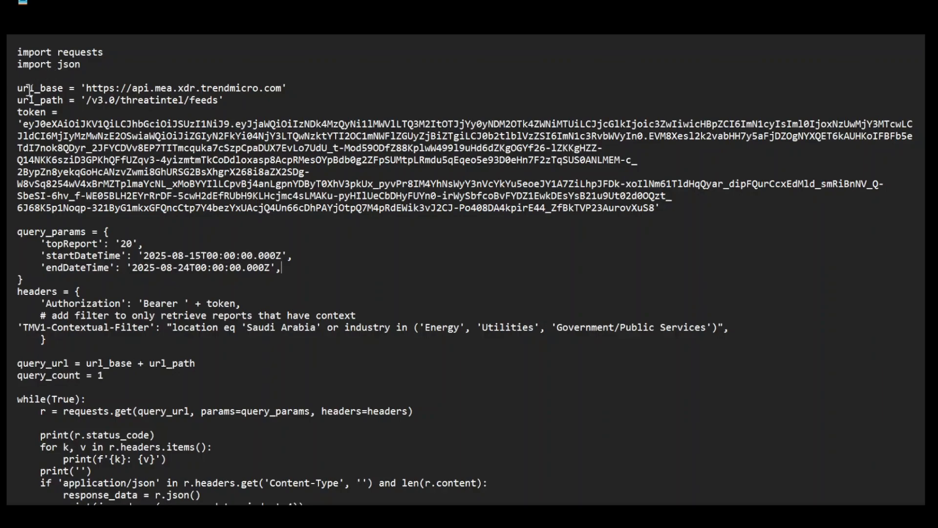
# Review the script's base URL, feeds path, token and query_params block.
pyautogui.moveTo(25, 90); pyautogui.dragTo(169, 100)
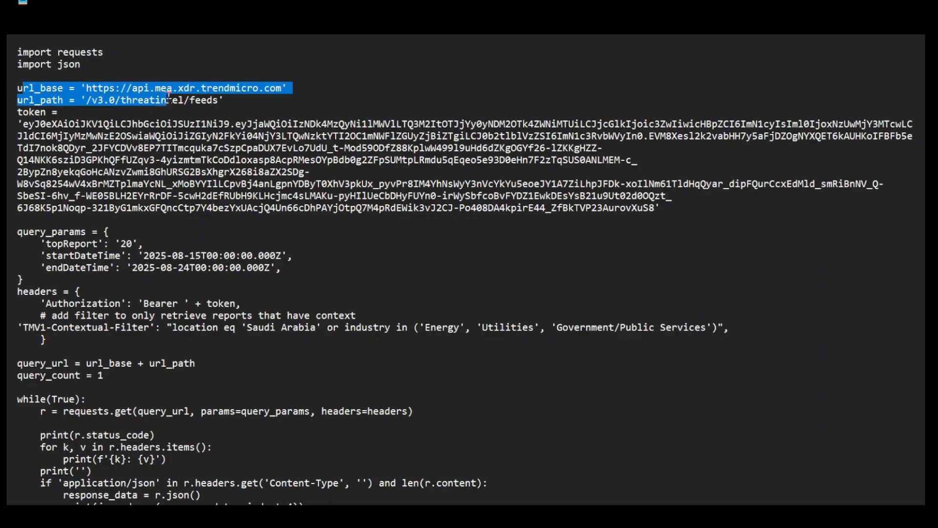
pyautogui.click(18, 123)
pyautogui.moveTo(18, 124); pyautogui.dragTo(682, 218)
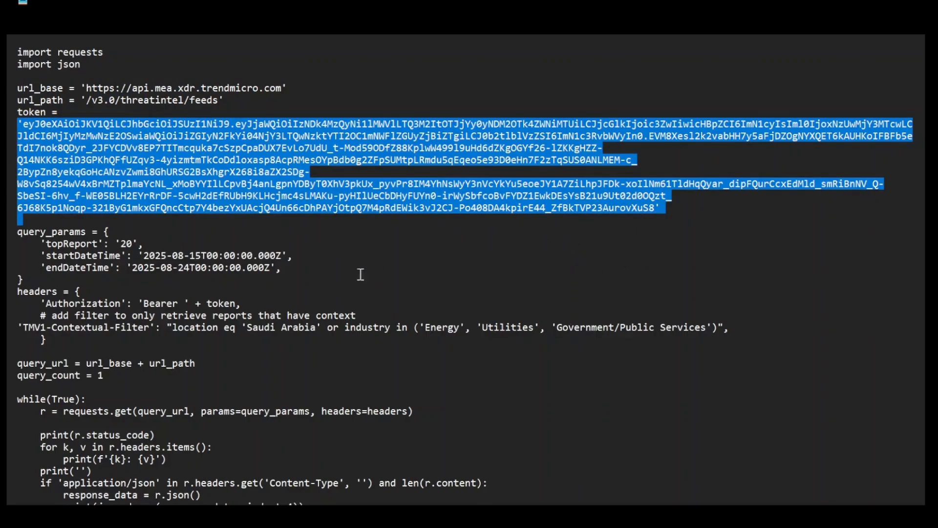
pyautogui.click(307, 274)
pyautogui.moveTo(18, 233); pyautogui.dragTo(97, 239)
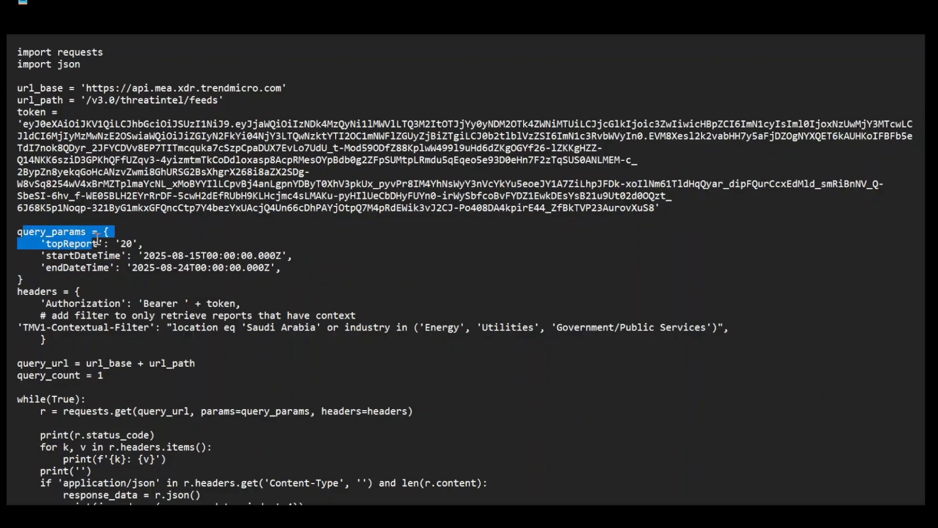
pyautogui.click(112, 261)
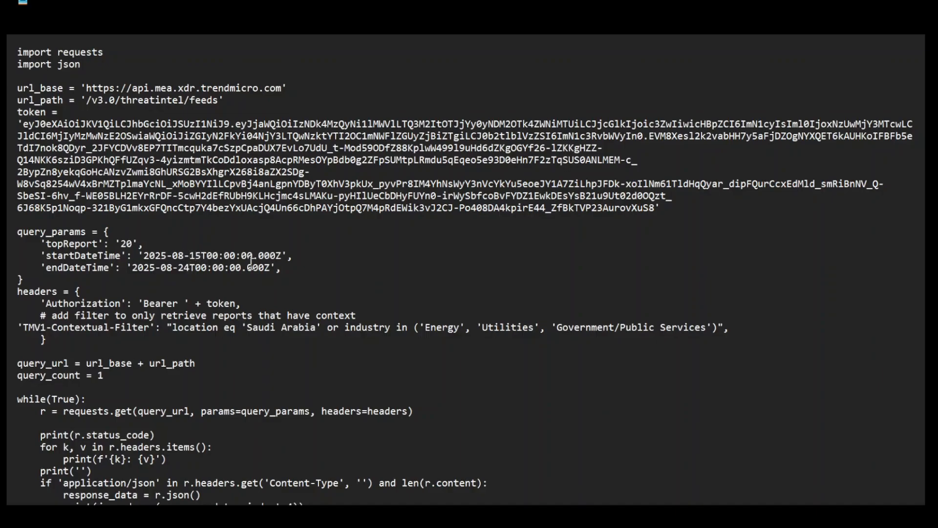
# Set the query's startDateTime to 2025-06-01 and its endDateTime to 2025-08-20, keeping the T00:00:00.000Z time part.
pyautogui.press('BackSpace')
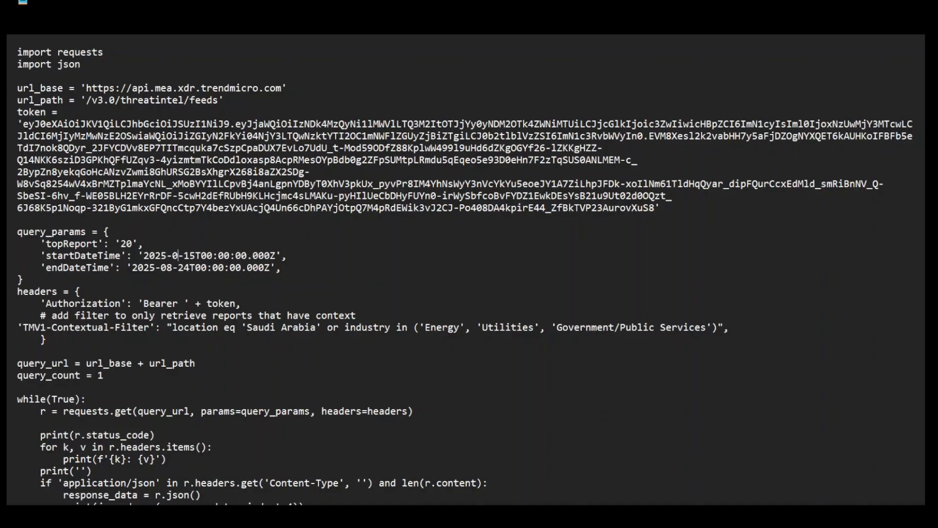
pyautogui.write('6')
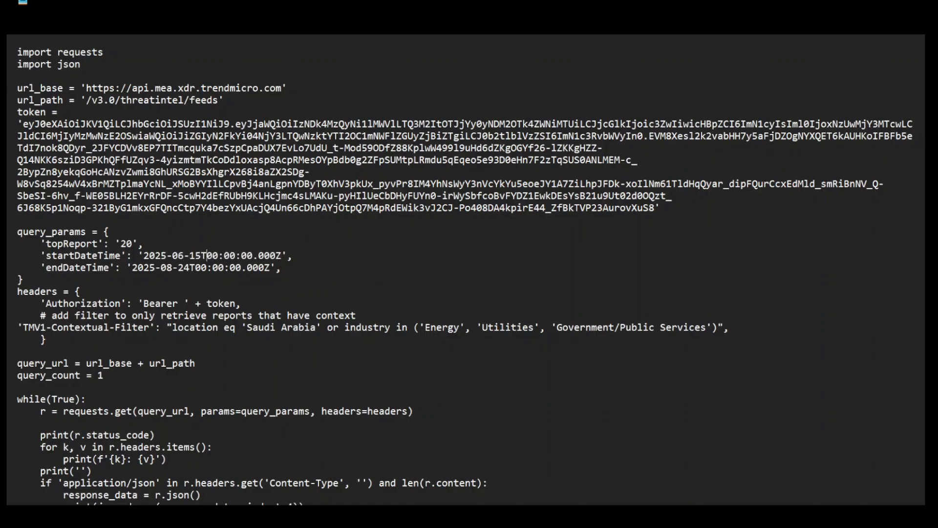
pyautogui.press('BackSpace')
pyautogui.press('BackSpace')
pyautogui.write('01')
pyautogui.press('BackSpace')
pyautogui.press('BackSpace')
pyautogui.write('20')
# Examine the location and industry conditions in the TMV1-Contextual-Filter line of the headers.
pyautogui.moveTo(318, 327); pyautogui.dragTo(241, 329)
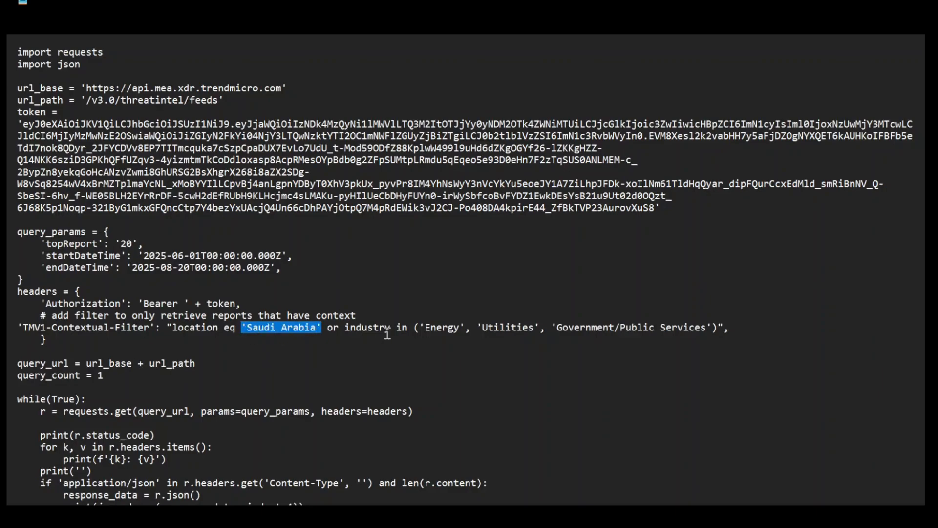
pyautogui.click(430, 327)
pyautogui.doubleClick(430, 327)
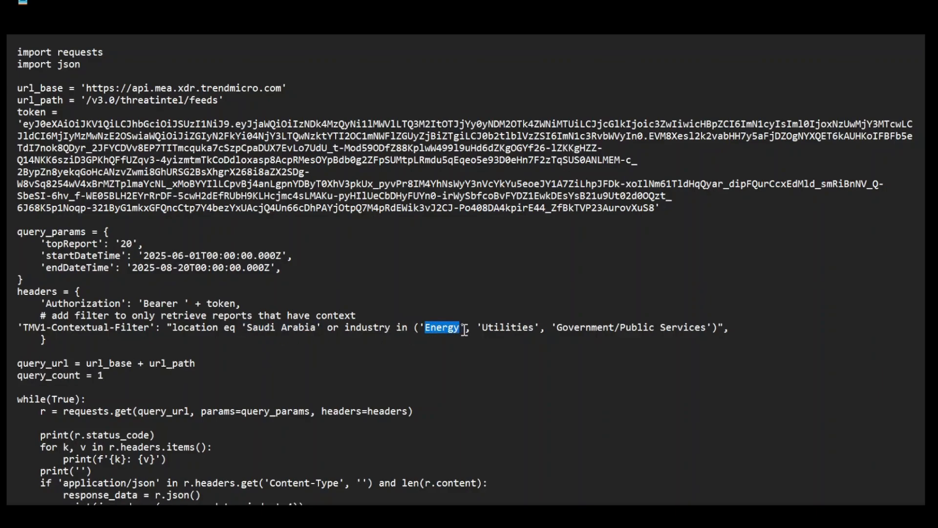
pyautogui.moveTo(464, 330); pyautogui.dragTo(9, 325)
pyautogui.click(603, 359)
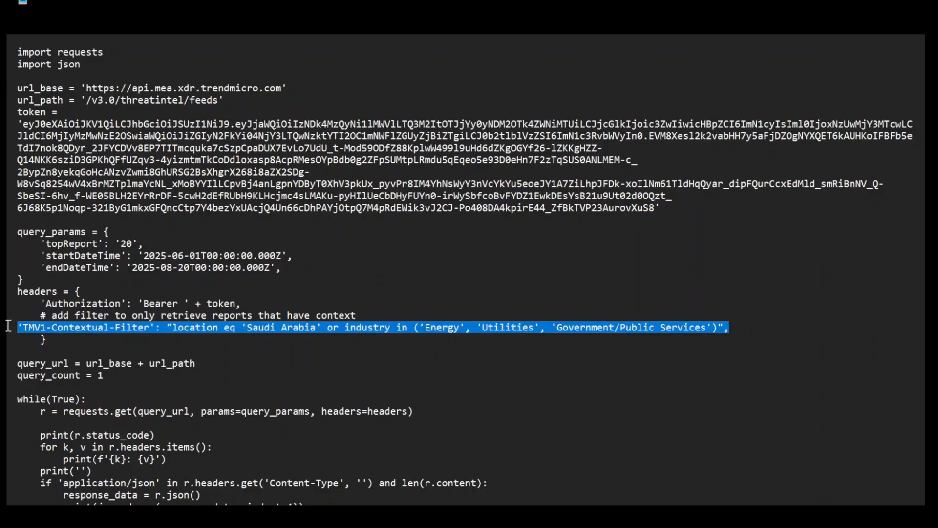
pyautogui.click(286, 341)
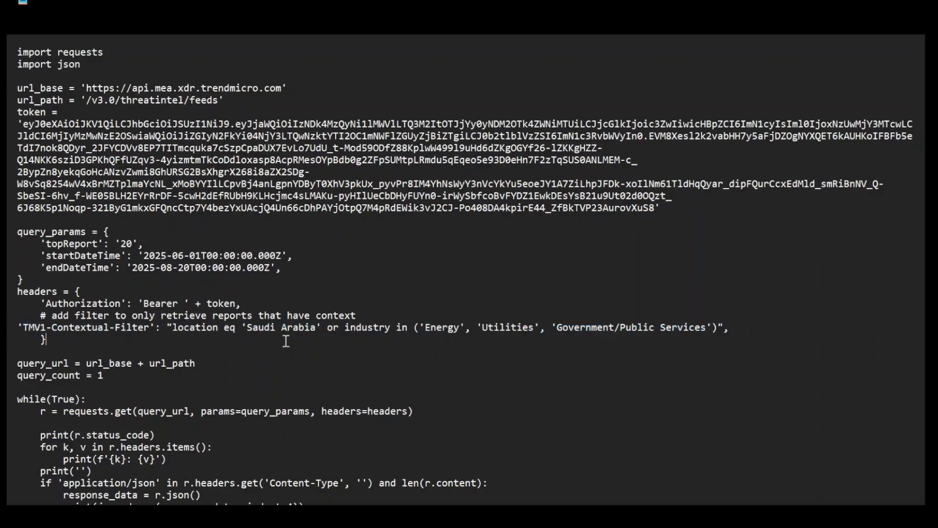
# Try commenting out the TMV1-Contextual-Filter line in the headers with a # sign.
pyautogui.click(24, 327)
pyautogui.write('#')
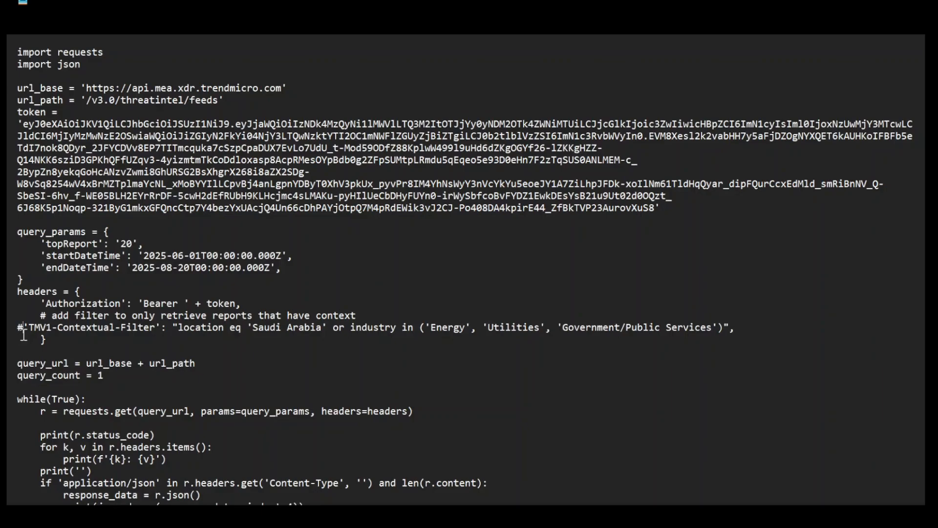
pyautogui.press('BackSpace')
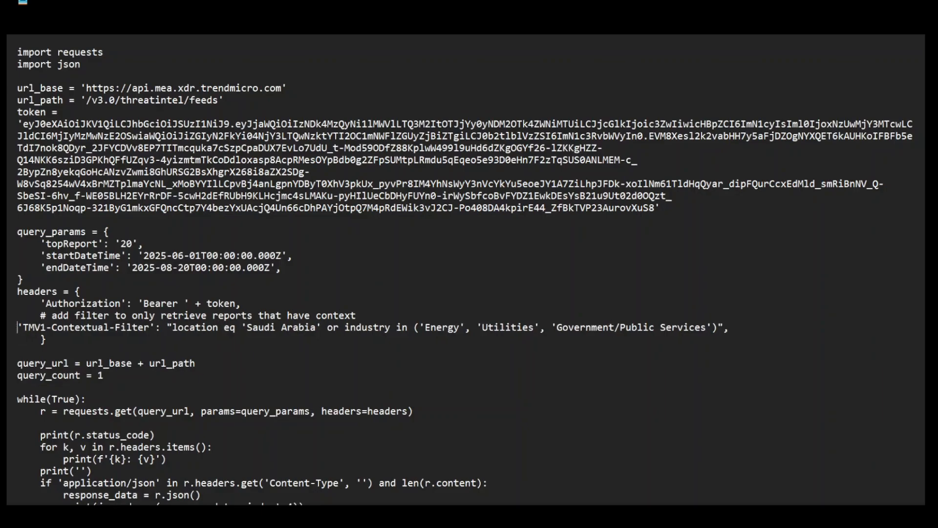
# Change the month in startDateTime so the date reads 2025-01-01.
pyautogui.click(183, 255)
pyautogui.press('BackSpace')
pyautogui.write('1')
# Read through the request loop, including the response handling, the JSON file saving and the nextLink paging code.
pyautogui.scroll(-2, 209, 338)
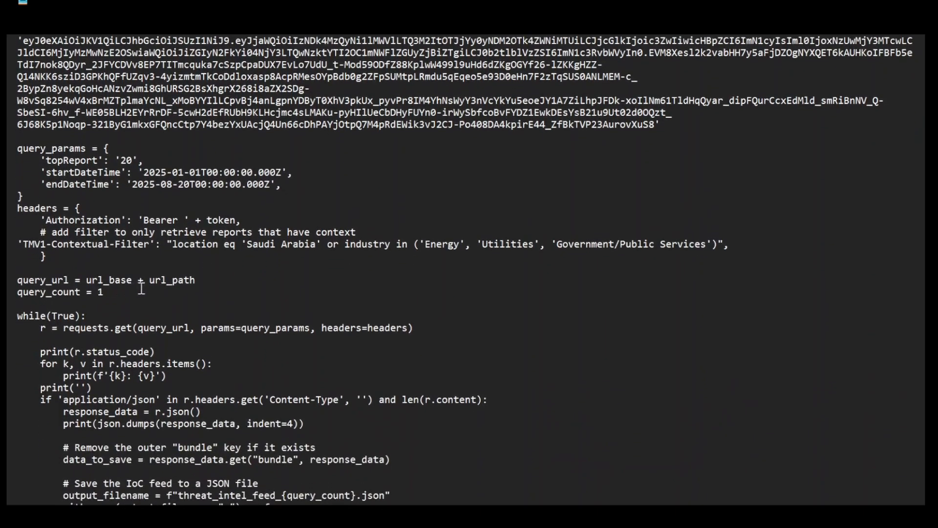
pyautogui.scroll(-4, 141, 289)
pyautogui.moveTo(76, 244); pyautogui.dragTo(337, 404)
pyautogui.scroll(-1, 333, 389)
pyautogui.click(339, 403)
pyautogui.moveTo(199, 484); pyautogui.dragTo(8, 48)
pyautogui.click(458, 233)
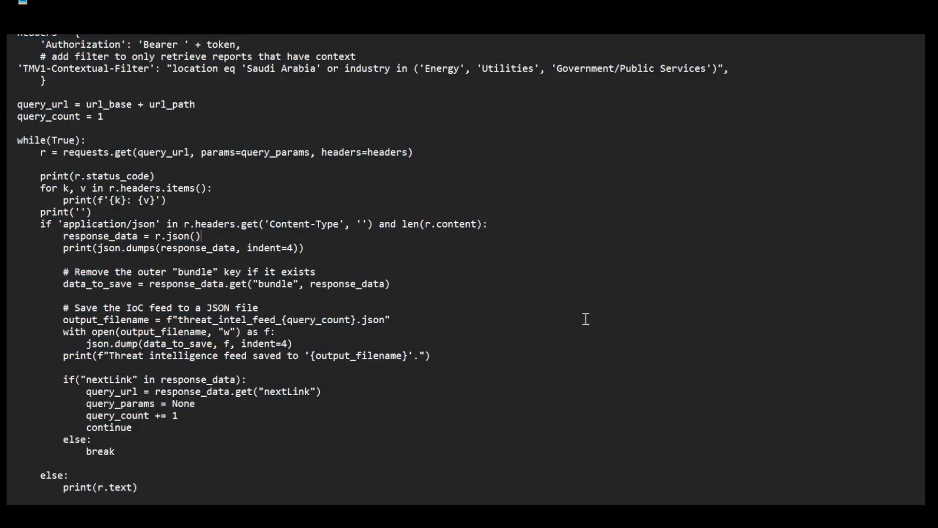
pyautogui.scroll(1, 587, 318)
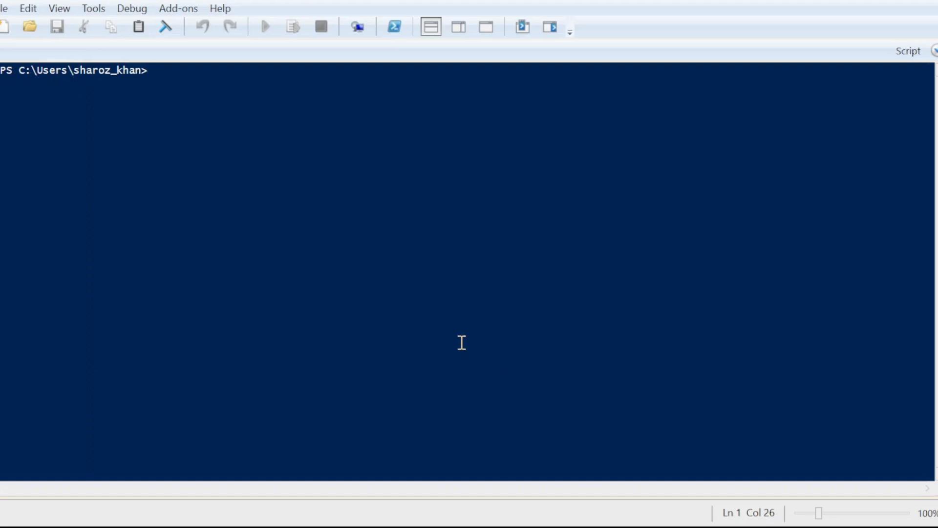
# In PowerShell ISE, change to C:\Latest_ThreatIntellFeeds and run Threat_feeds_latest_CustomerAPI.py with Python.
pyautogui.write('cd')
pyautogui.hotkey('ctrl', 'v')
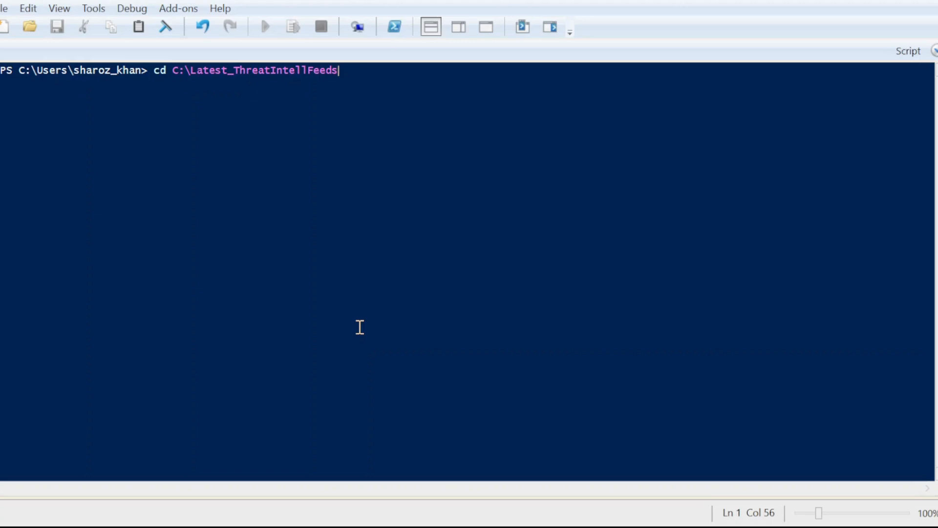
pyautogui.press('Return')
pyautogui.write('python')
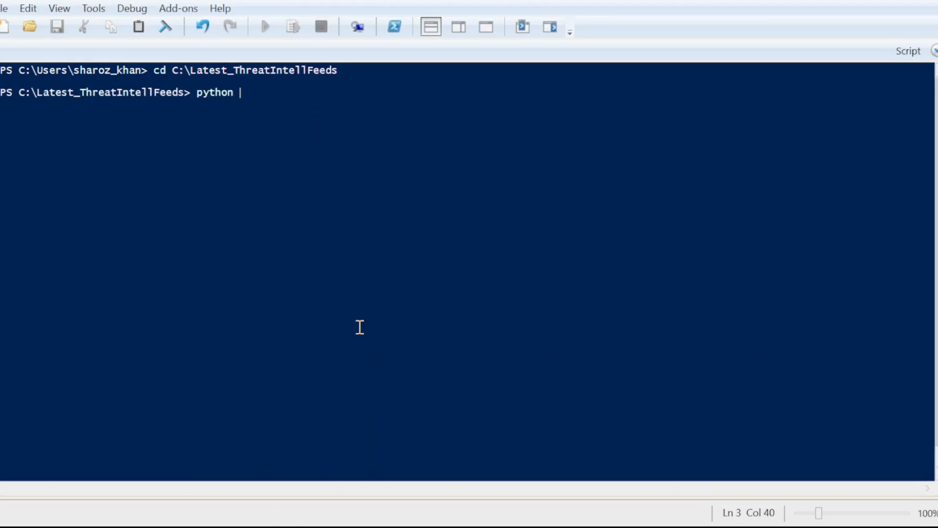
pyautogui.press('Tab')
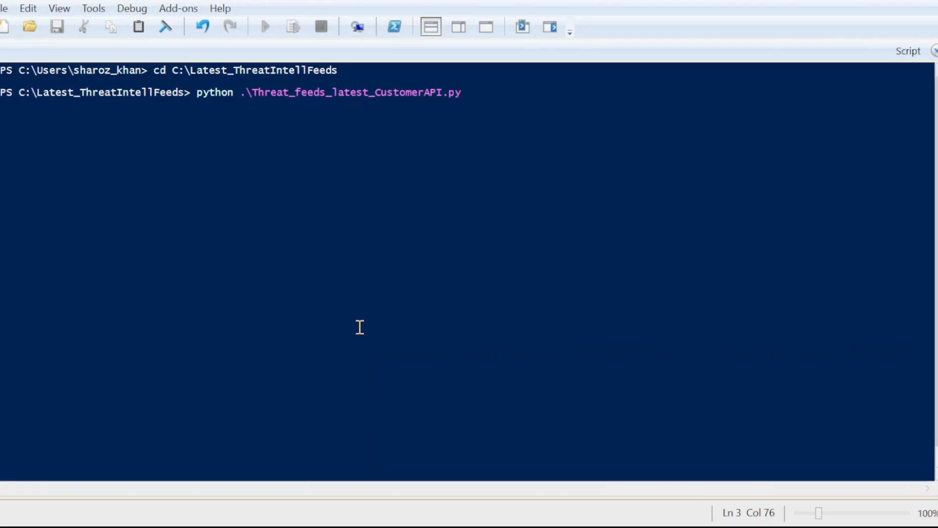
pyautogui.press('Return')
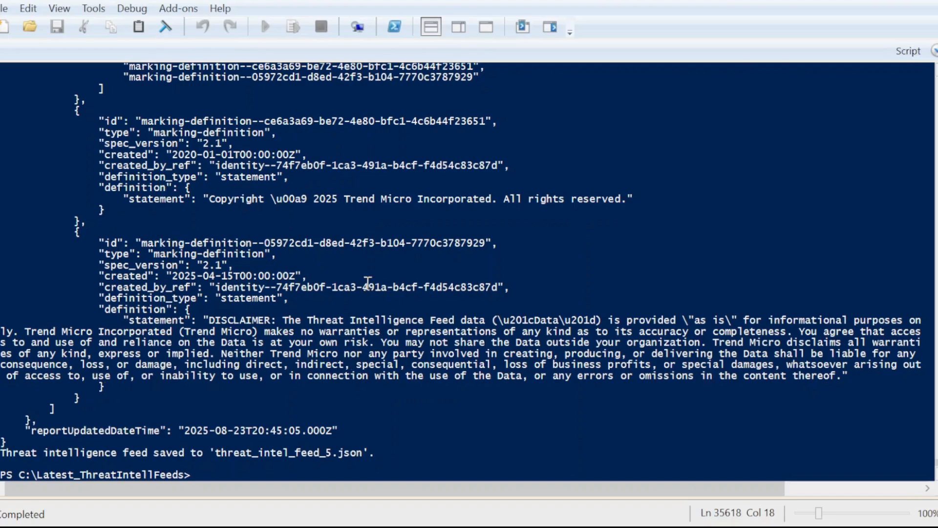
# Examine the script output back to a VIPER C&C Server indicator, checking its pattern, name, validity dates and marking references.
pyautogui.moveTo(376, 454); pyautogui.dragTo(124, 277)
pyautogui.scroll(3, 189, 304)
pyautogui.scroll(13, 190, 305)
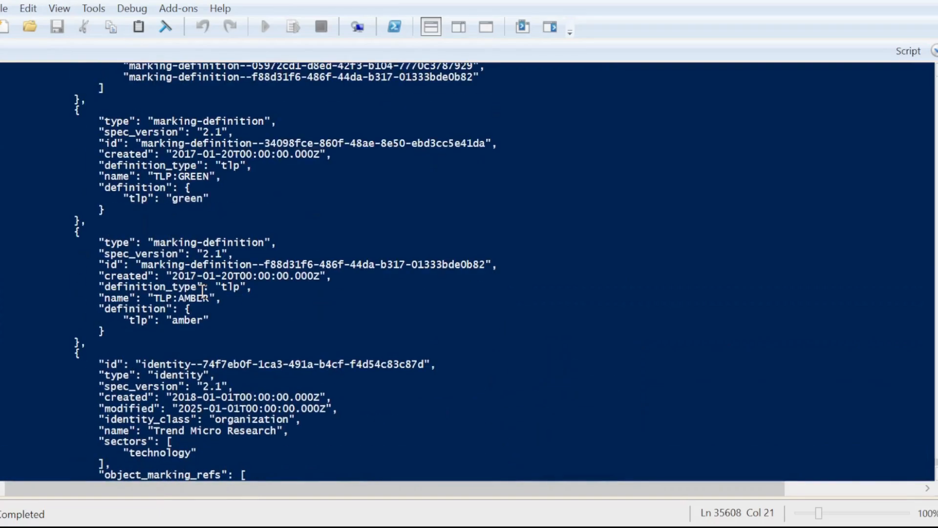
pyautogui.scroll(20, 168, 240)
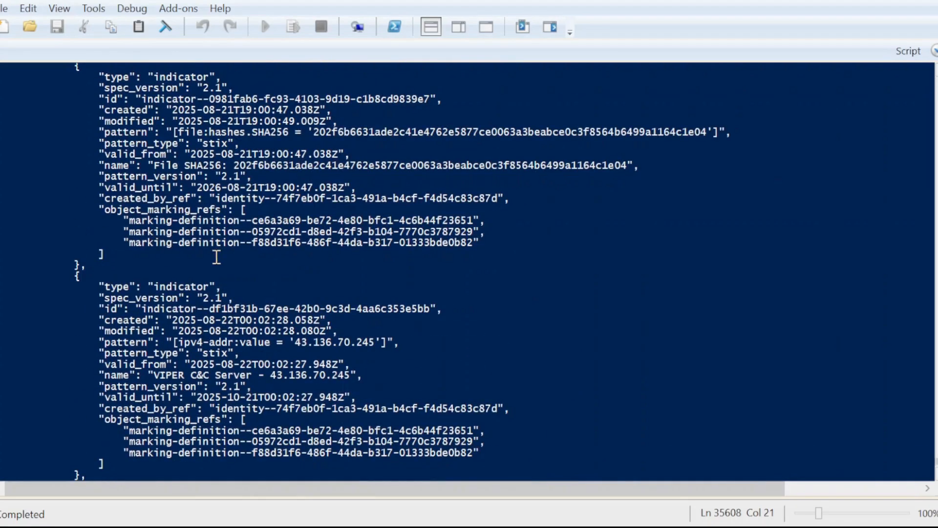
pyautogui.moveTo(104, 287); pyautogui.dragTo(287, 351)
pyautogui.moveTo(163, 353); pyautogui.dragTo(227, 353)
pyautogui.moveTo(161, 386); pyautogui.dragTo(245, 386)
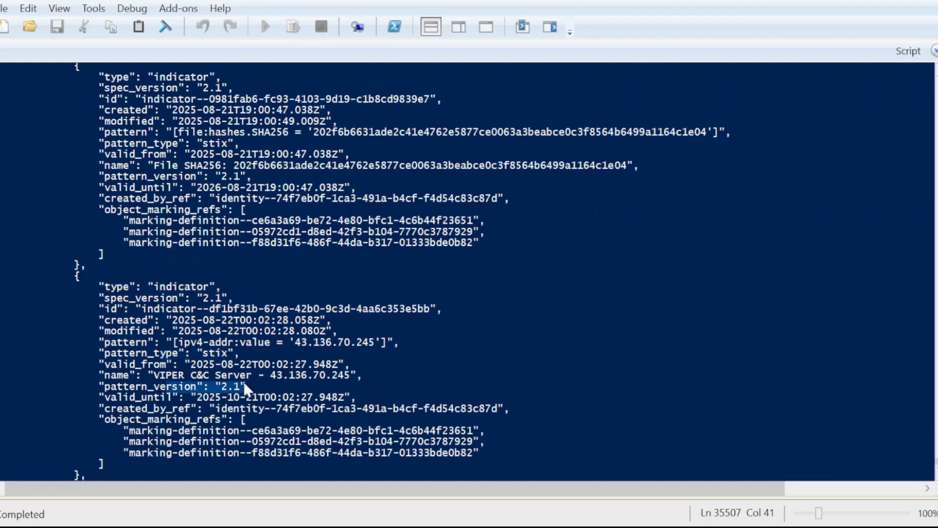
pyautogui.moveTo(154, 375); pyautogui.dragTo(358, 375)
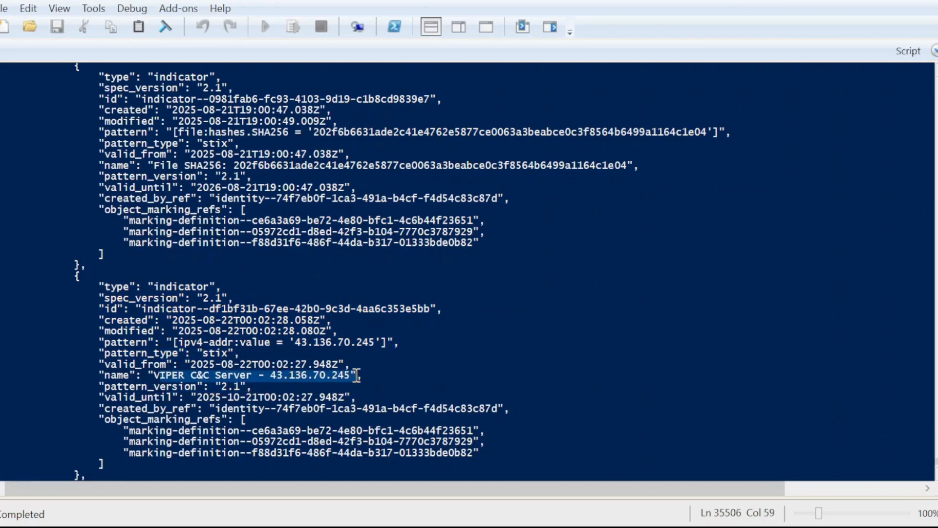
pyautogui.moveTo(225, 365); pyautogui.dragTo(285, 366)
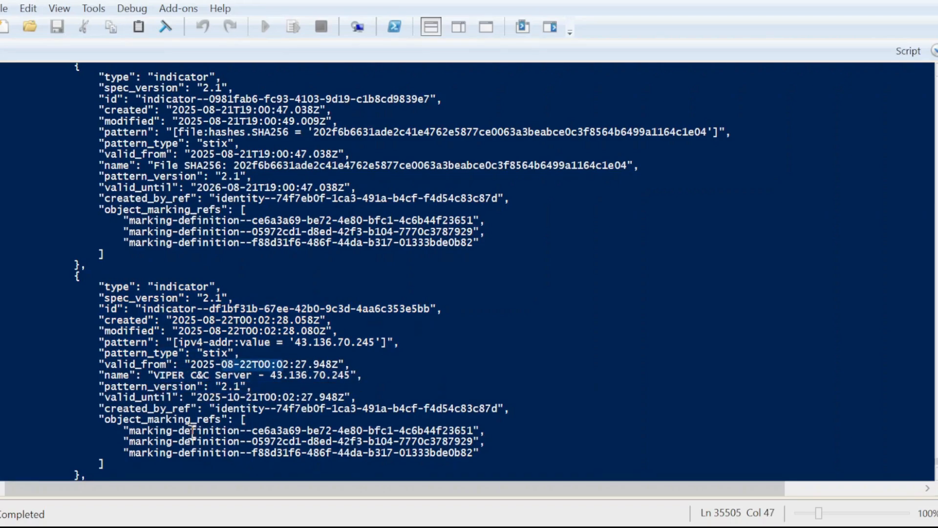
pyautogui.moveTo(124, 431); pyautogui.dragTo(247, 420)
# Browse the IP address, file hash and URL indicators in the rest of the output.
pyautogui.scroll(6, 248, 342)
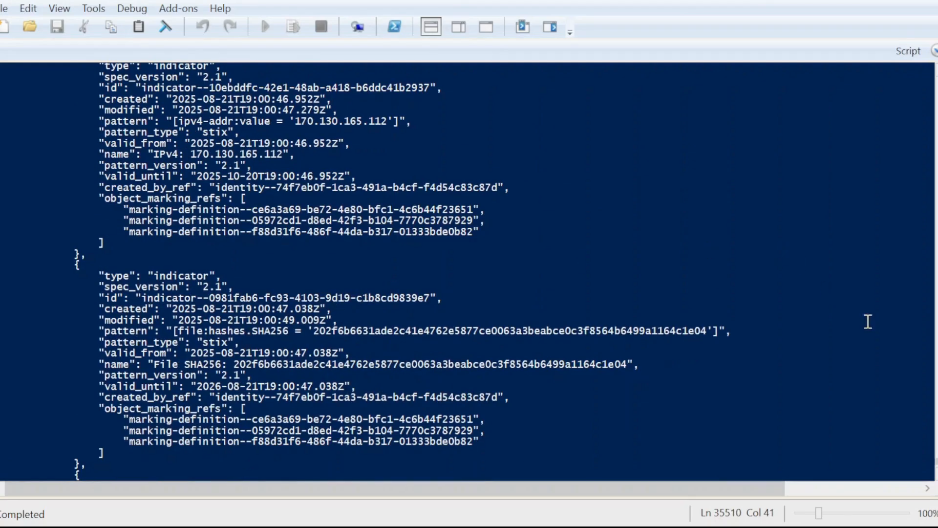
pyautogui.click(937, 470)
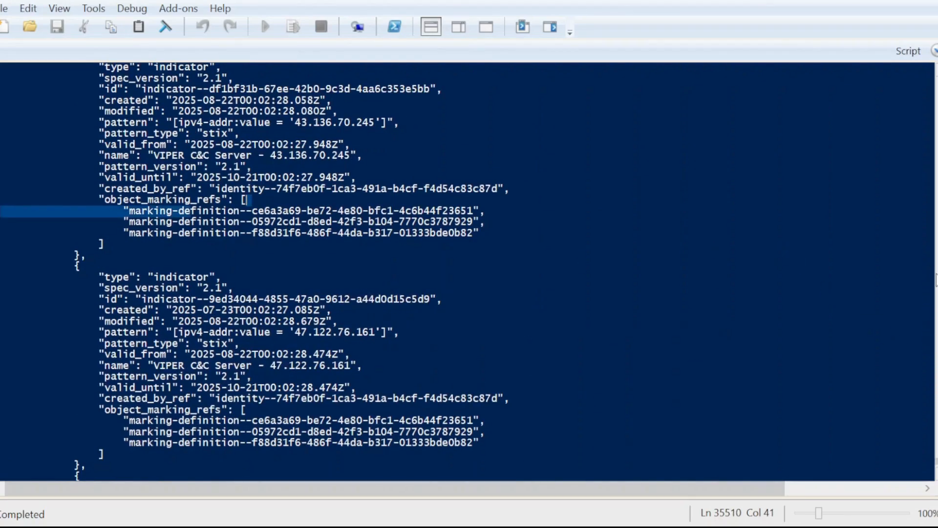
pyautogui.click(936, 279)
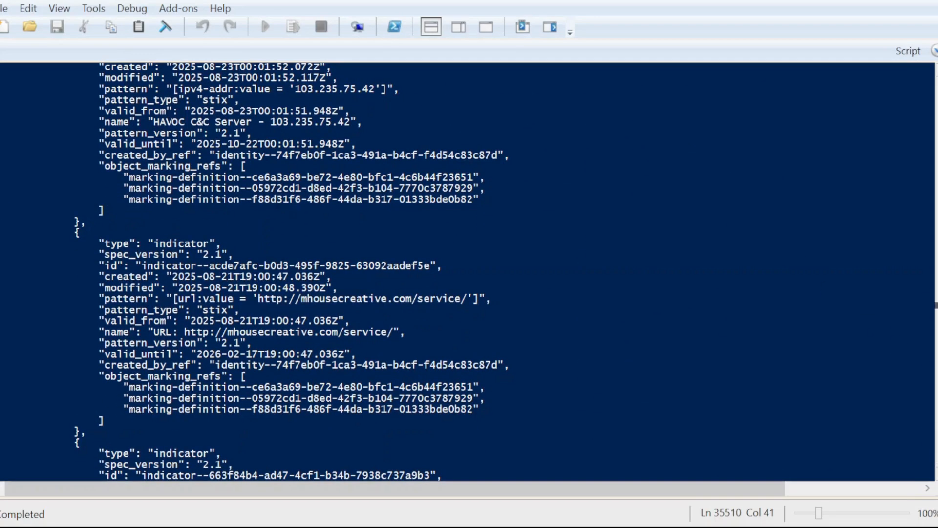
pyautogui.scroll(5, 453, 215)
pyautogui.scroll(12, 230, 262)
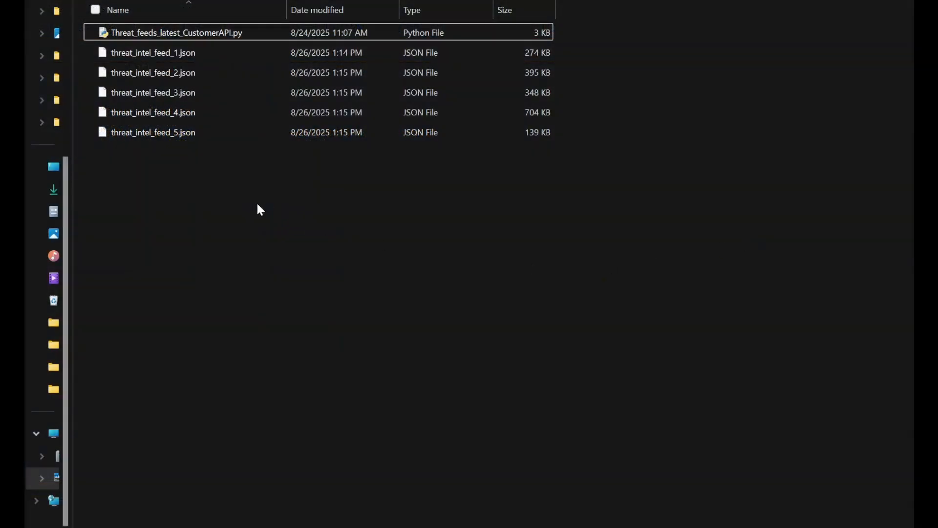
# Switch to the script's folder in File Explorer and check the generated files threat_intel_feed_1.json to threat_intel_feed_5.json.
pyautogui.moveTo(254, 203); pyautogui.dragTo(547, 52)
pyautogui.click(209, 163)
pyautogui.moveTo(197, 171); pyautogui.dragTo(125, 54)
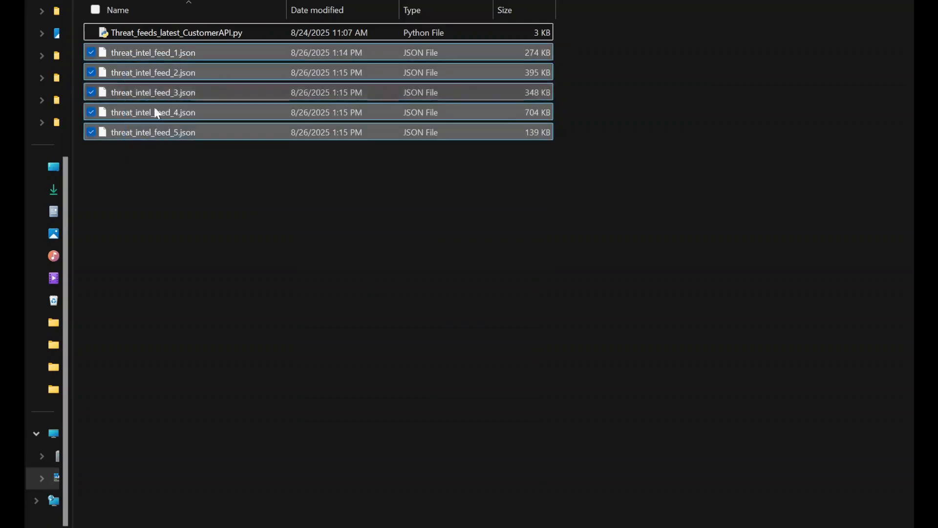
pyautogui.click(211, 196)
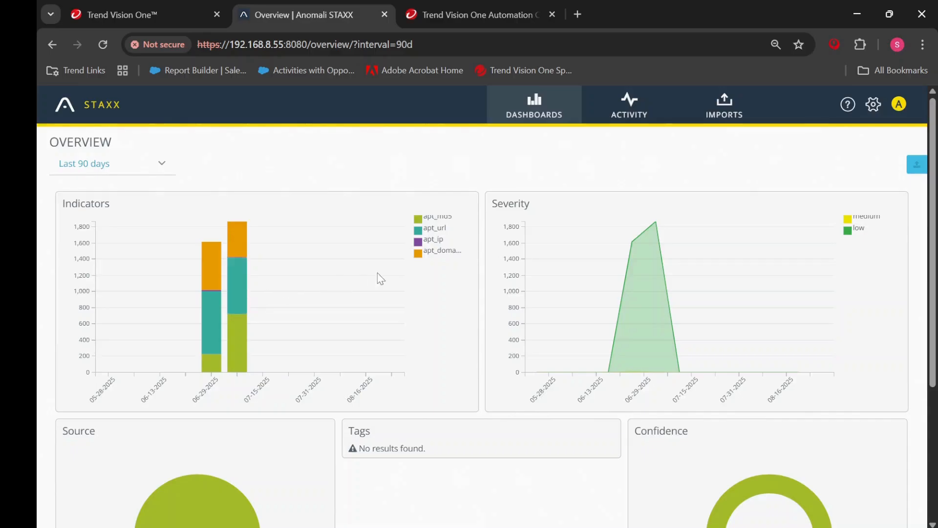
# Switch to Anomali STAXX in the browser and review the overview dashboard's indicator, severity, source and confidence charts.
pyautogui.scroll(-1, 415, 288)
pyautogui.scroll(-1, 416, 288)
pyautogui.scroll(1, 723, 356)
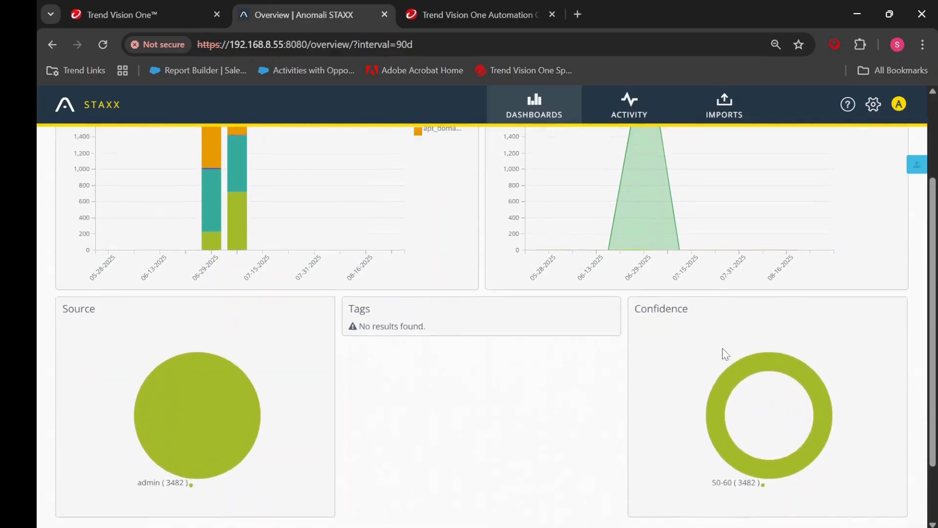
# Start a new intelligence import from the STAXX imports list and open the file selection for its indicator source.
pyautogui.click(726, 112)
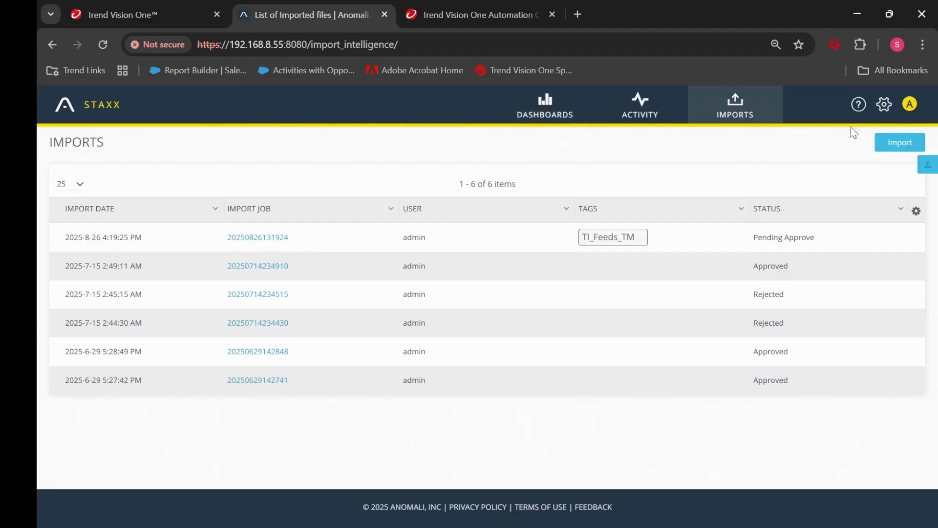
pyautogui.click(904, 143)
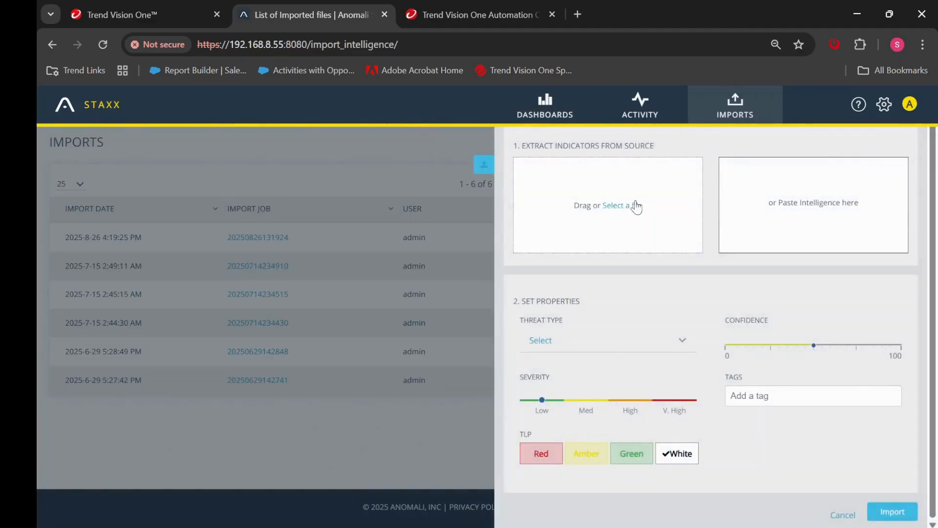
pyautogui.click(641, 205)
# Look through the available threat types for the import and set its severity to V. High.
pyautogui.click(558, 344)
pyautogui.scroll(-5, 562, 326)
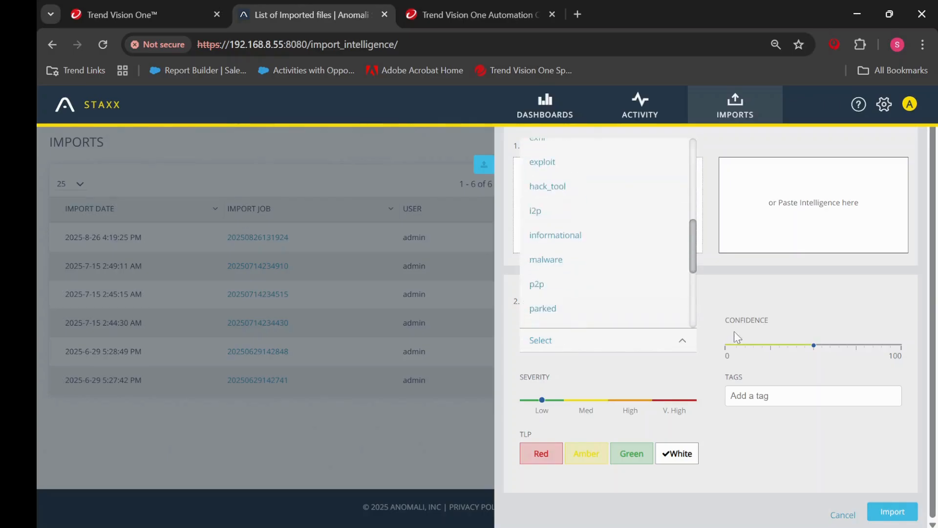
pyautogui.click(767, 325)
pyautogui.moveTo(542, 400); pyautogui.dragTo(674, 400)
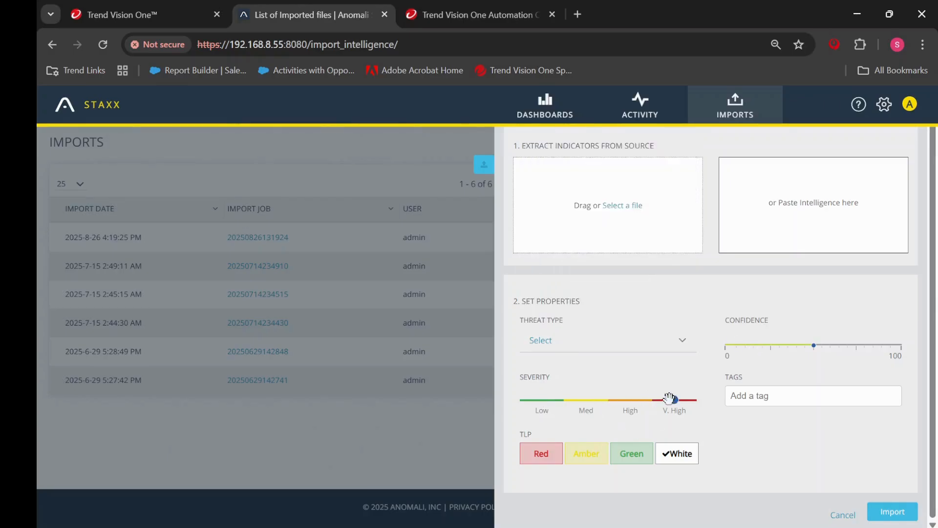
# Cancel the new import form and check the status of the newest job in the imports list.
pyautogui.click(843, 514)
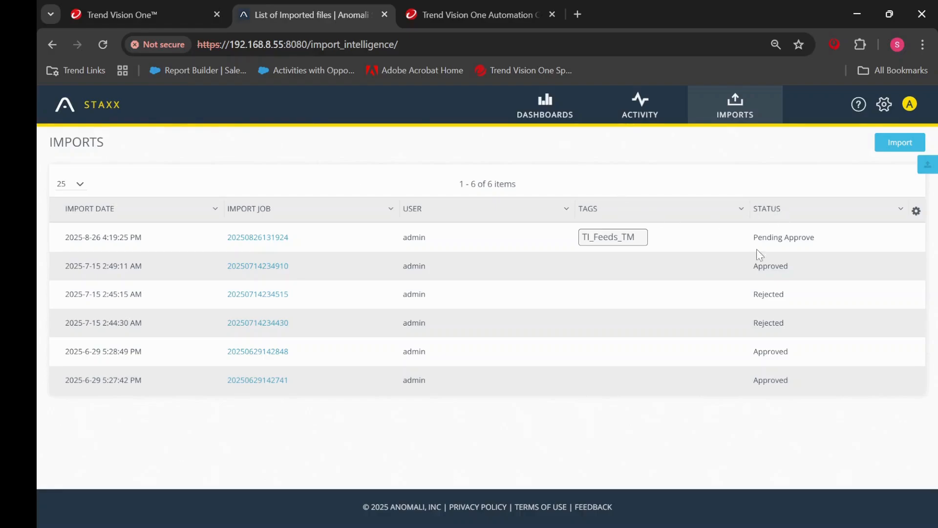
pyautogui.moveTo(757, 237); pyautogui.dragTo(812, 240)
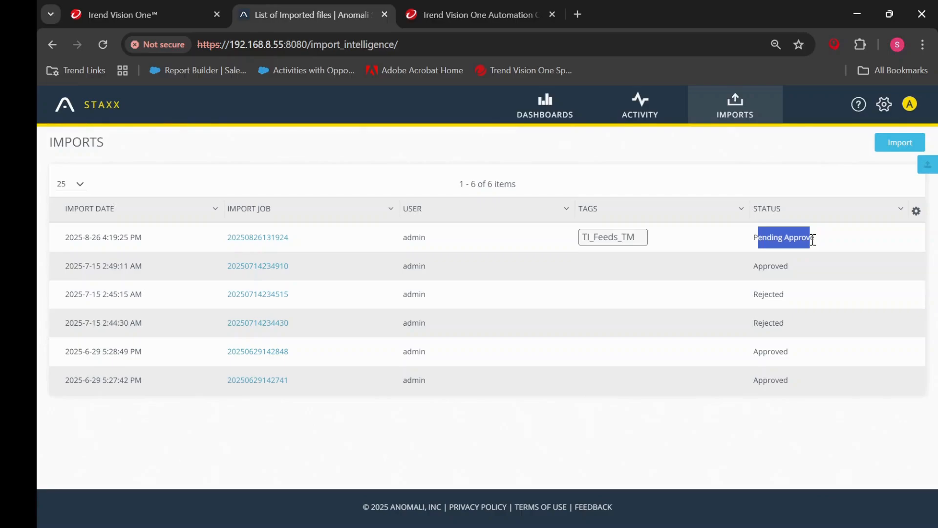
pyautogui.click(547, 170)
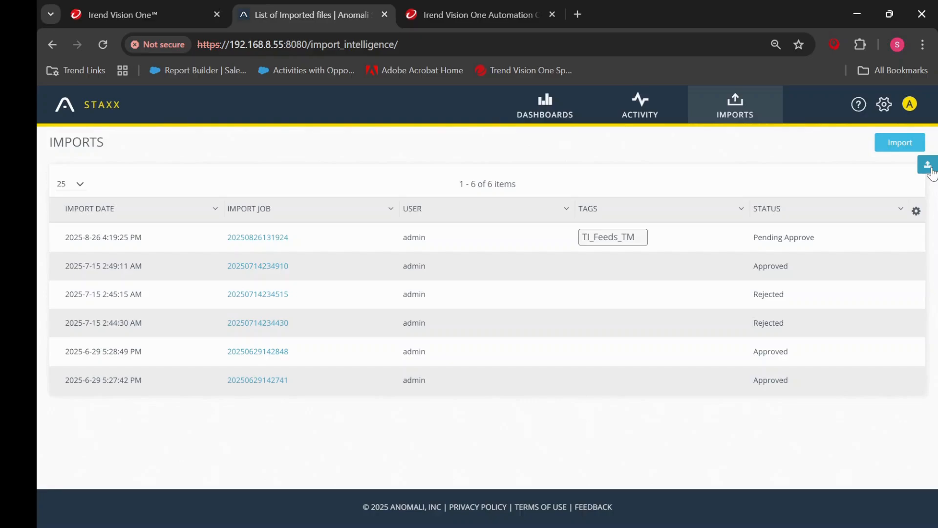
# Set the imports list to 75 items per page and view its column options.
pyautogui.click(70, 183)
pyautogui.click(69, 226)
pyautogui.click(917, 210)
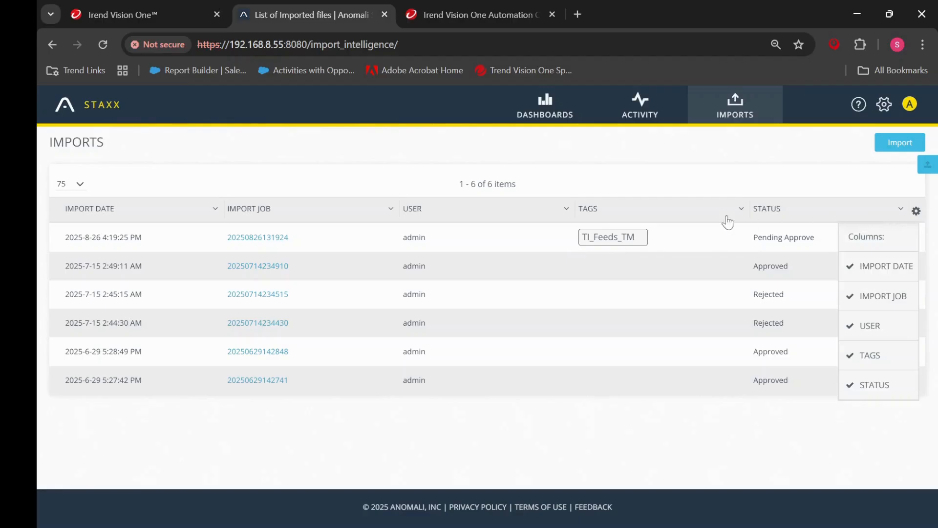
# Open the pending import job tagged TI_Feeds_TM and approve the import.
pyautogui.click(614, 234)
pyautogui.click(263, 238)
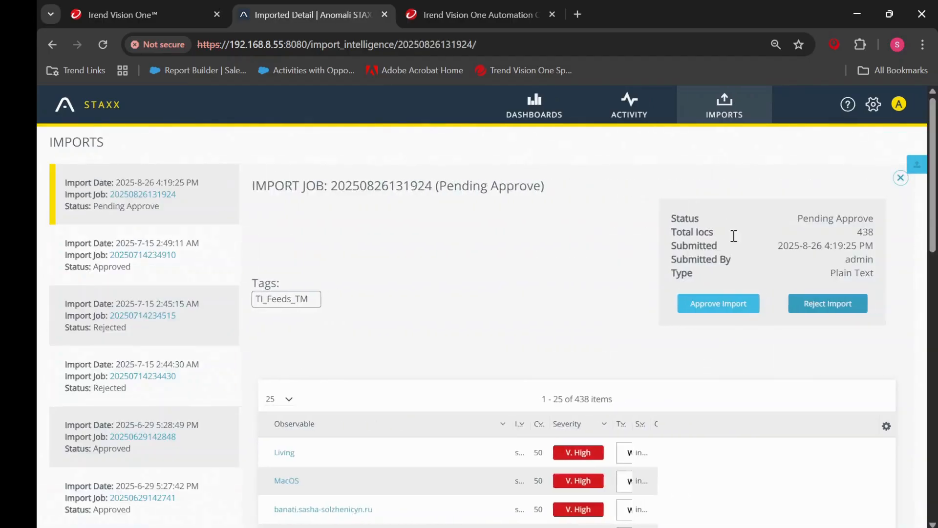
pyautogui.click(712, 310)
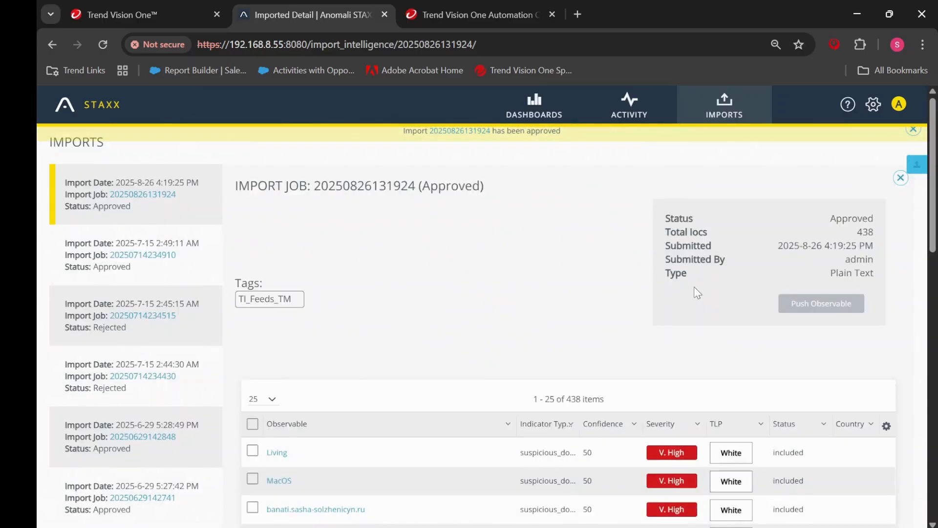
# Review the approved import's observables with their severity and TLP, the approval notice and the item count.
pyautogui.scroll(-1, 817, 275)
pyautogui.scroll(-7, 369, 300)
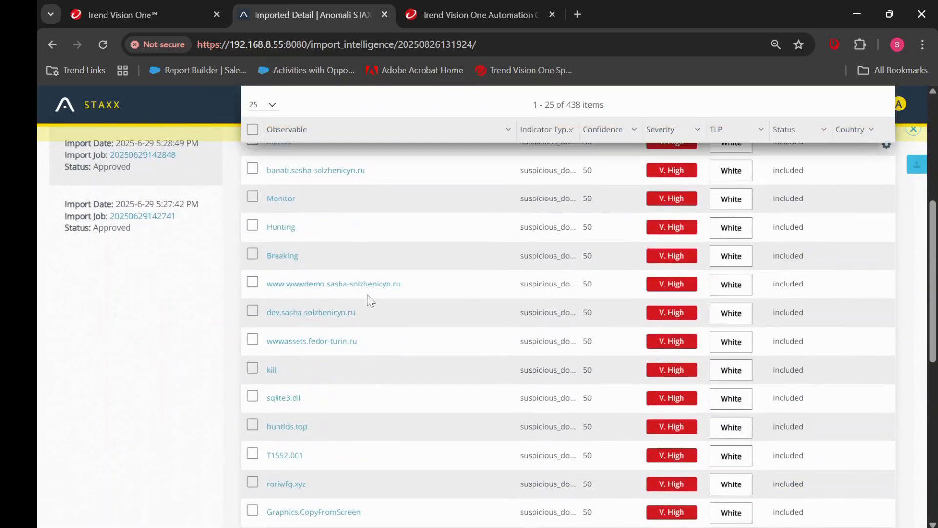
pyautogui.scroll(4, 383, 243)
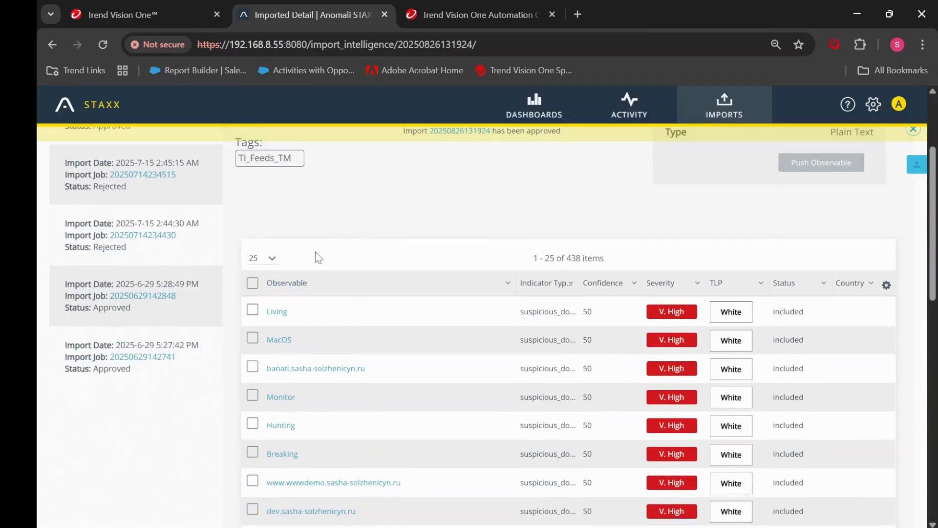
pyautogui.scroll(3, 323, 257)
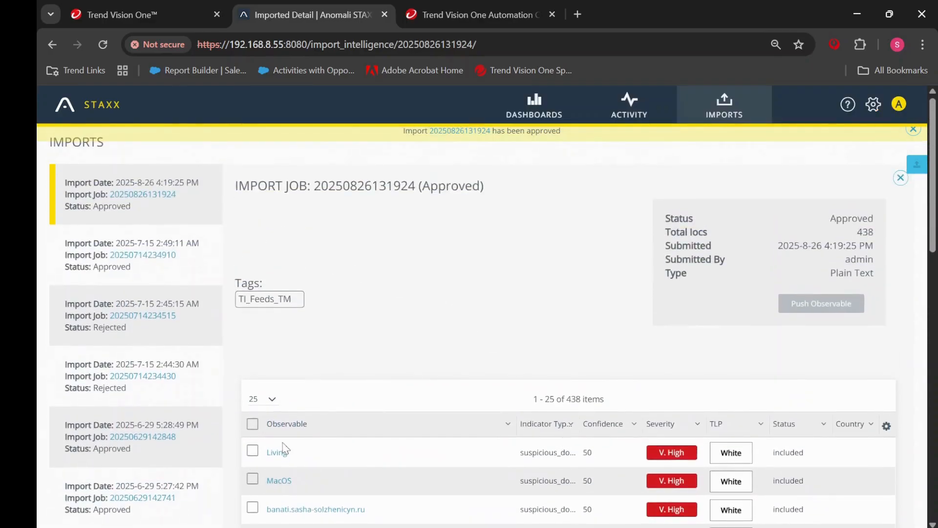
pyautogui.scroll(-1, 307, 442)
pyautogui.scroll(-2, 350, 326)
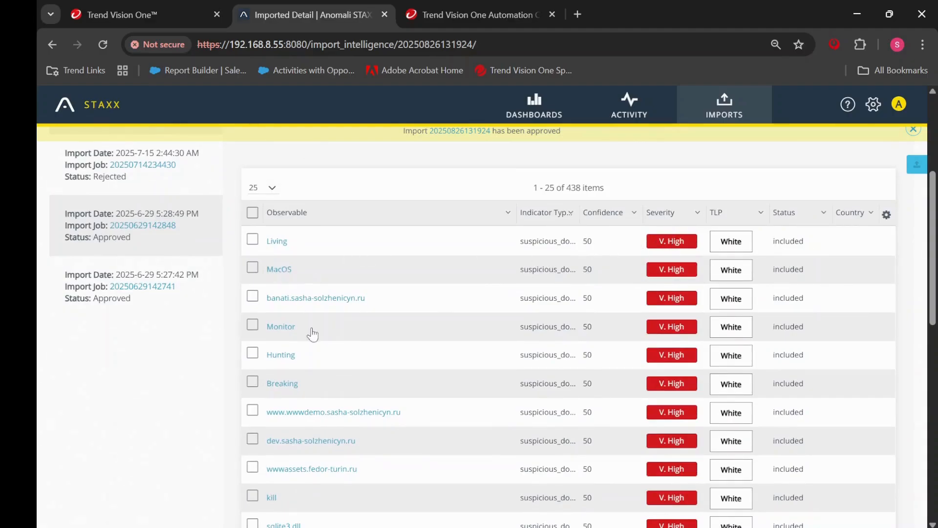
pyautogui.scroll(-4, 318, 332)
pyautogui.scroll(6, 322, 334)
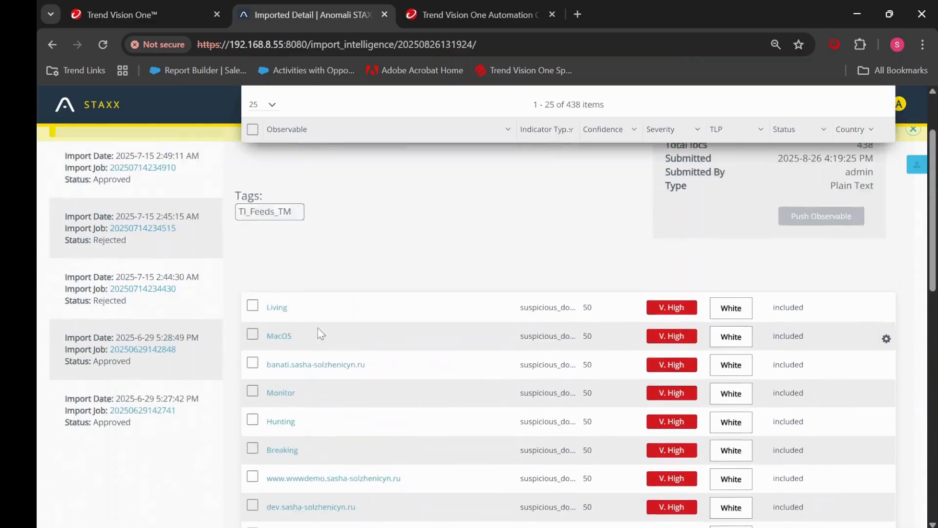
pyautogui.scroll(2, 446, 288)
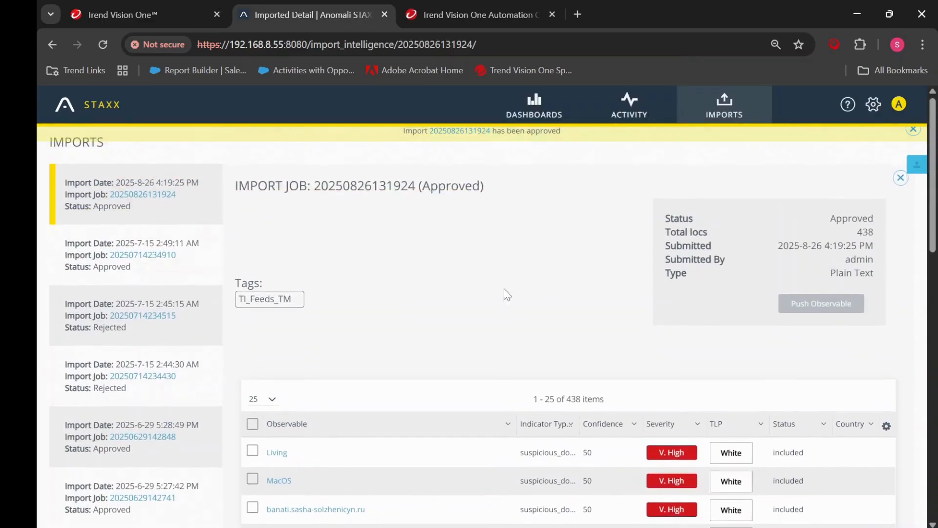
pyautogui.moveTo(406, 133); pyautogui.dragTo(546, 135)
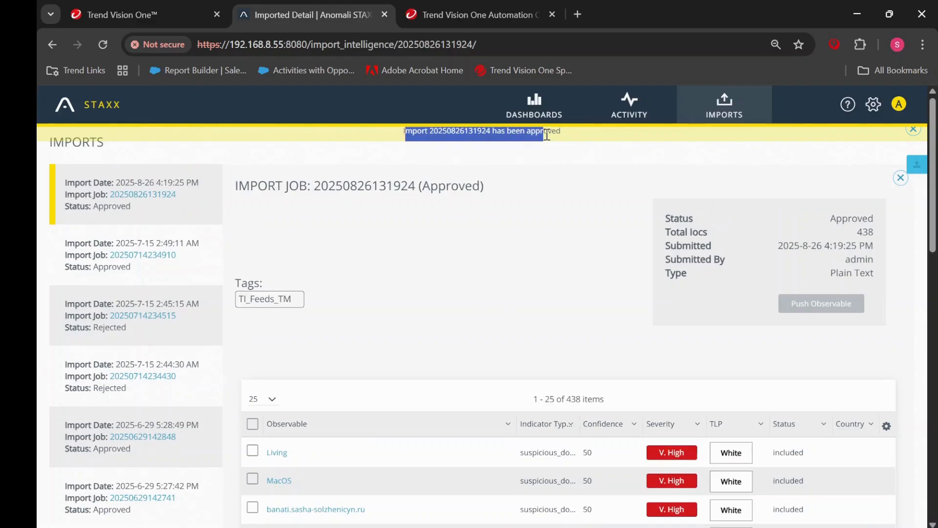
pyautogui.moveTo(593, 399); pyautogui.dragTo(541, 399)
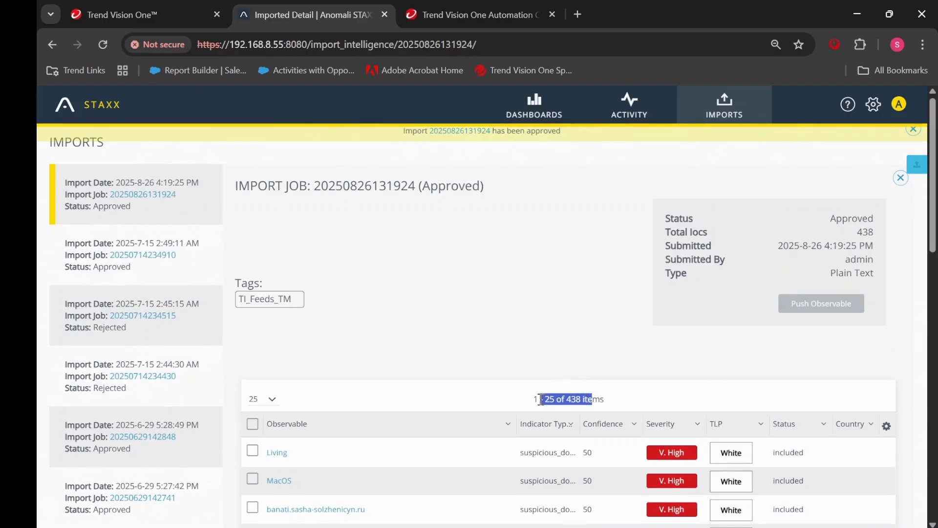
pyautogui.click(393, 299)
# Set the overview dashboard's period to Last 90 days and review its indicator, severity, source, tag and confidence charts.
pyautogui.click(528, 121)
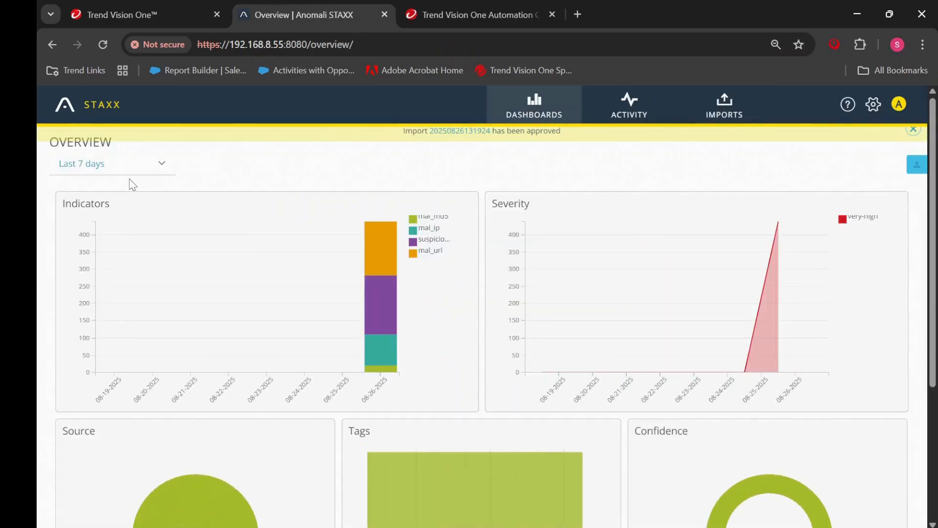
pyautogui.click(126, 168)
pyautogui.click(110, 334)
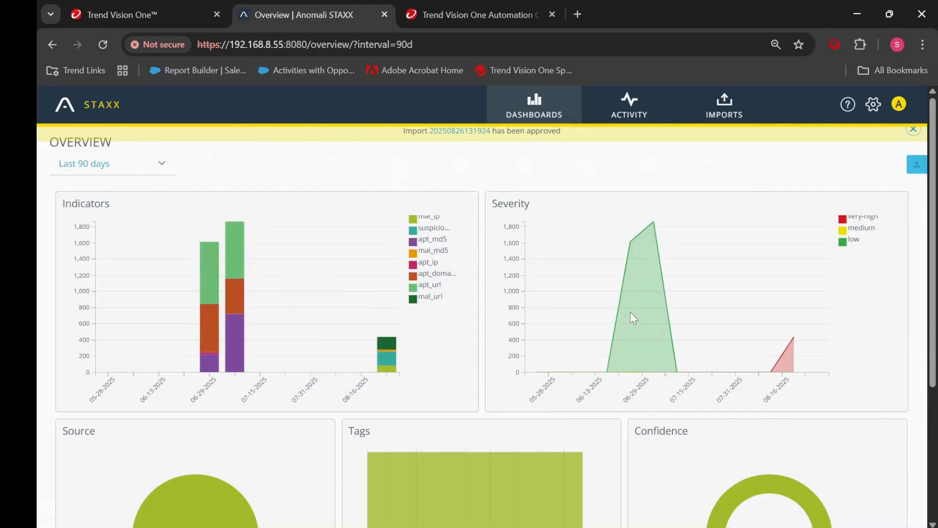
pyautogui.scroll(-4, 633, 318)
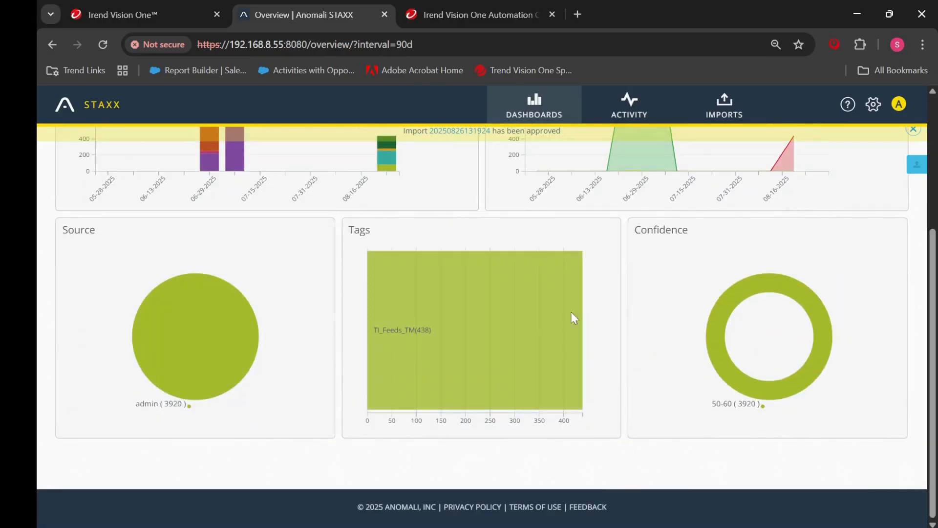
pyautogui.scroll(4, 571, 313)
# Drill down into the apt_domain segment of the second bar in the Indicators chart, browse its observables and close the view.
pyautogui.click(233, 302)
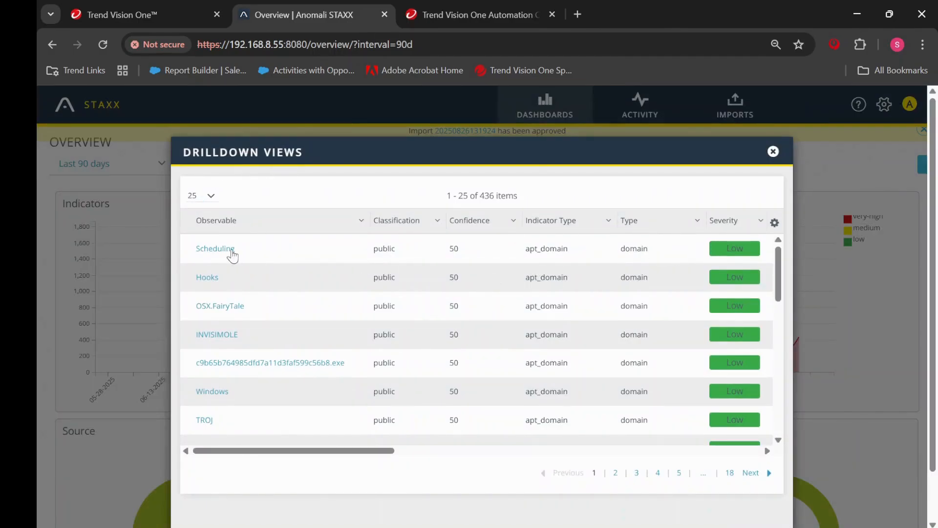
pyautogui.scroll(-7, 235, 266)
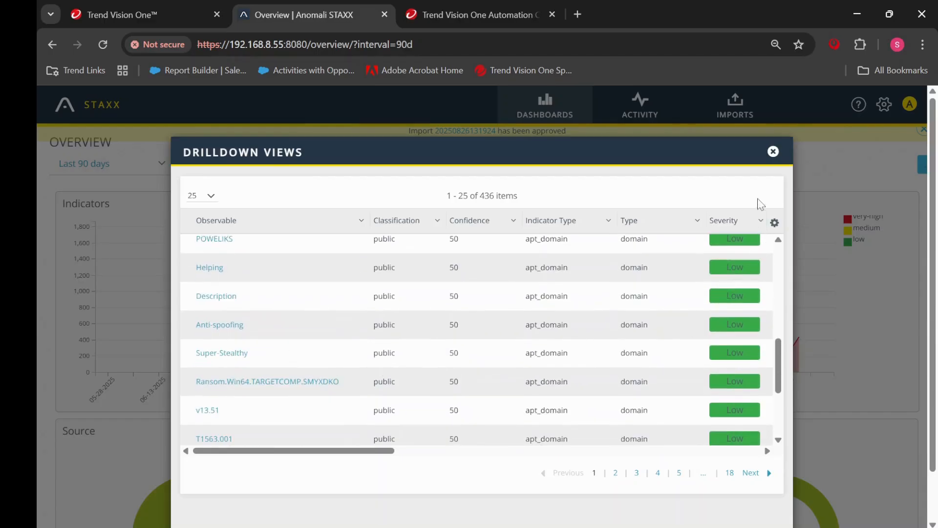
pyautogui.click(773, 152)
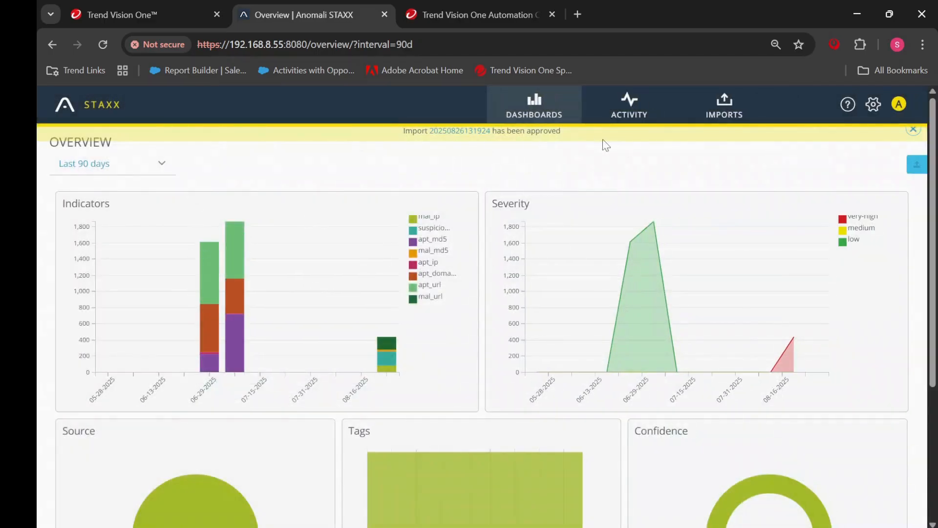
# Open the STAXX activity search and set its date range to Last 90 days.
pyautogui.click(633, 118)
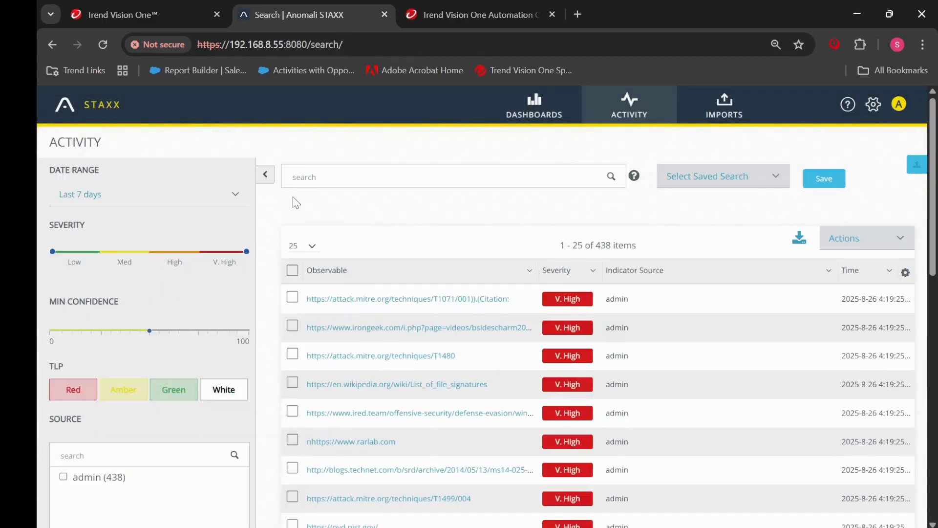
pyautogui.click(108, 195)
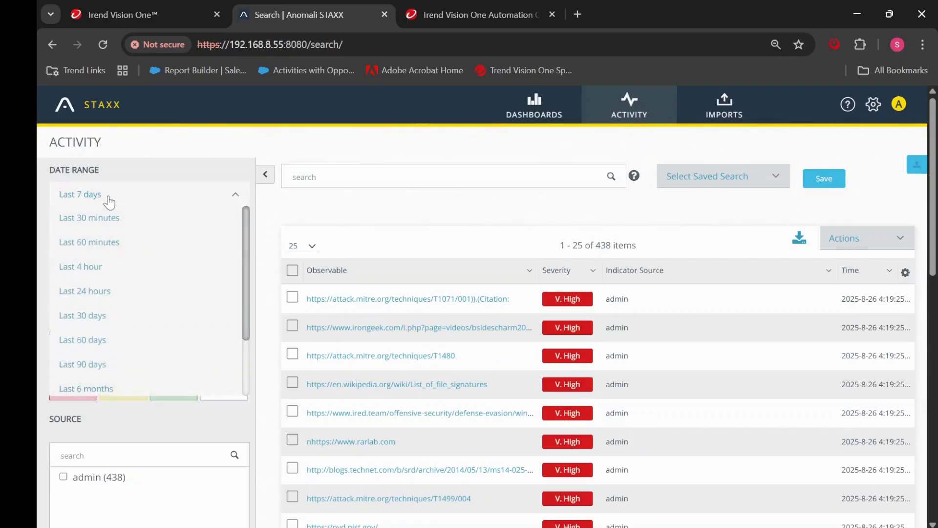
pyautogui.click(113, 362)
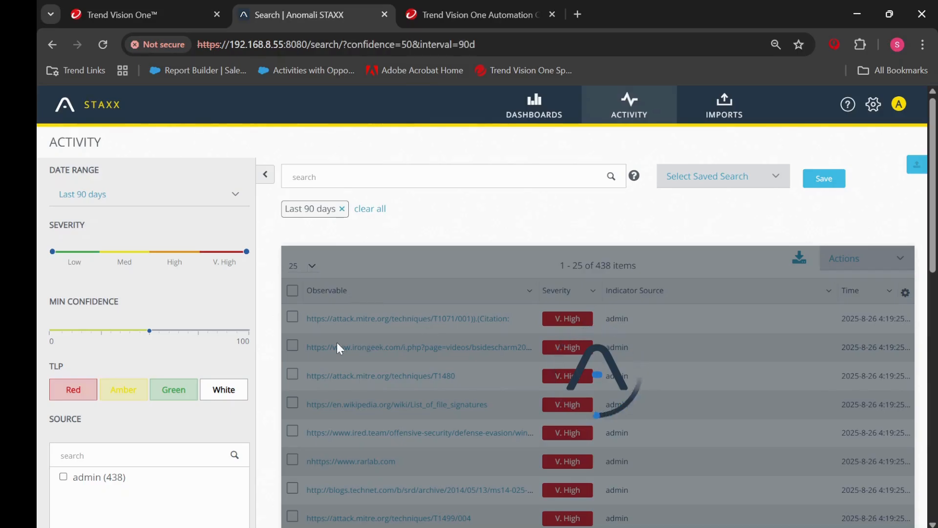
# Browse the listed observables in the activity results and go to results page 5.
pyautogui.scroll(-3, 373, 333)
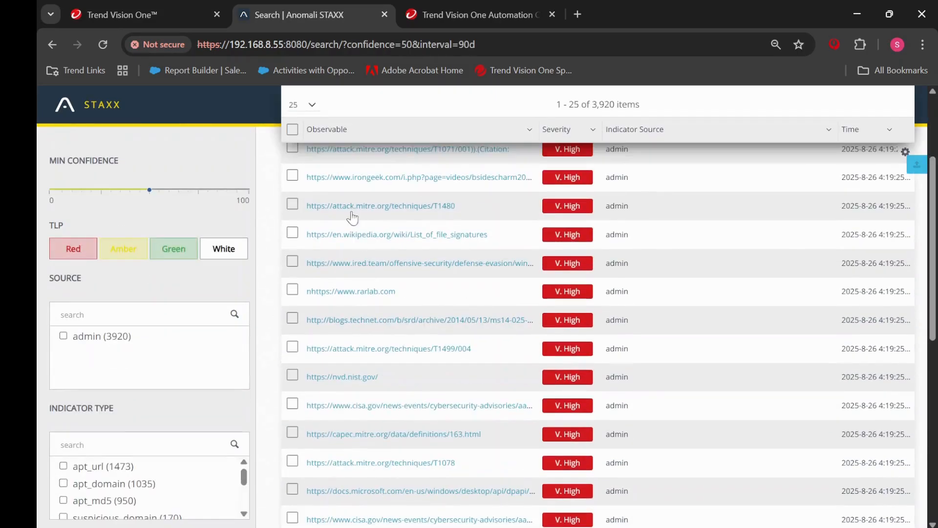
pyautogui.scroll(3, 417, 175)
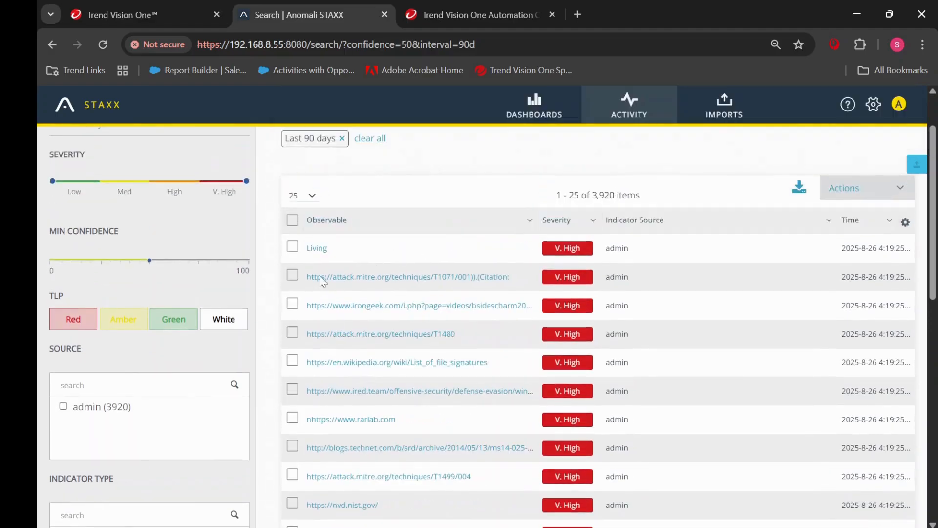
pyautogui.moveTo(512, 278); pyautogui.dragTo(286, 294)
pyautogui.scroll(-10, 310, 326)
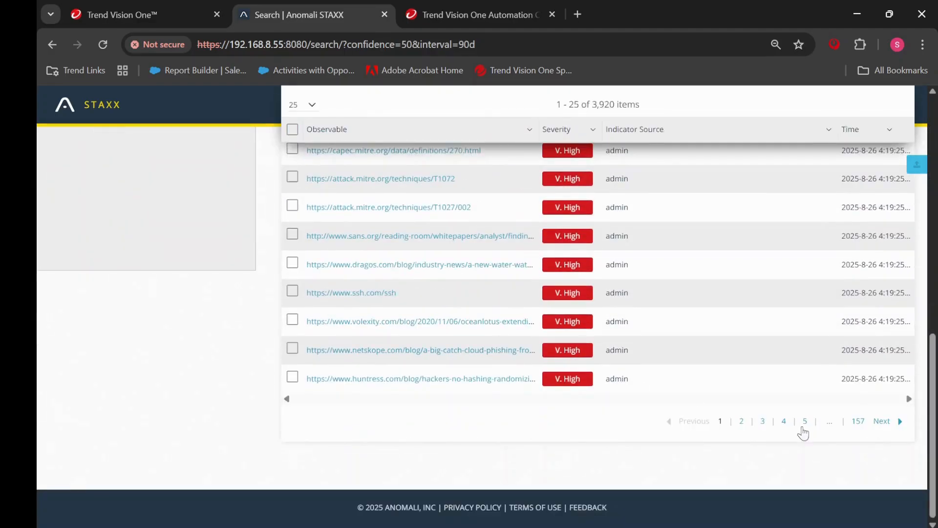
pyautogui.click(805, 422)
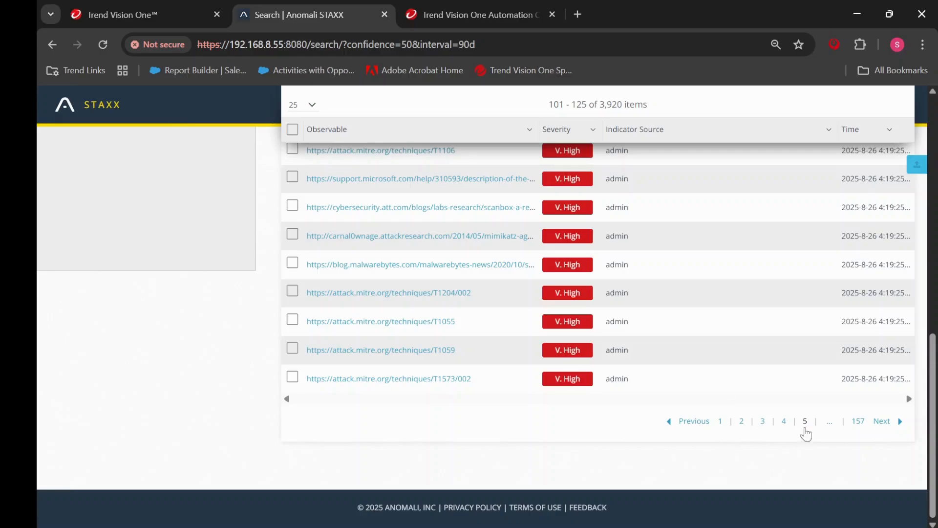
pyautogui.scroll(10, 658, 400)
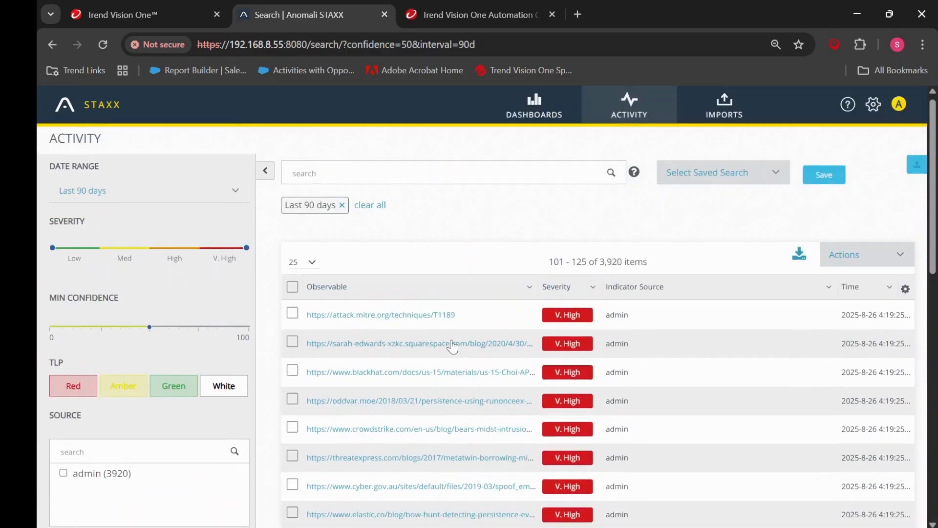
# Search the activity observables for "IP" and look through the matching addresses and indicator types.
pyautogui.click(531, 180)
pyautogui.write('i')
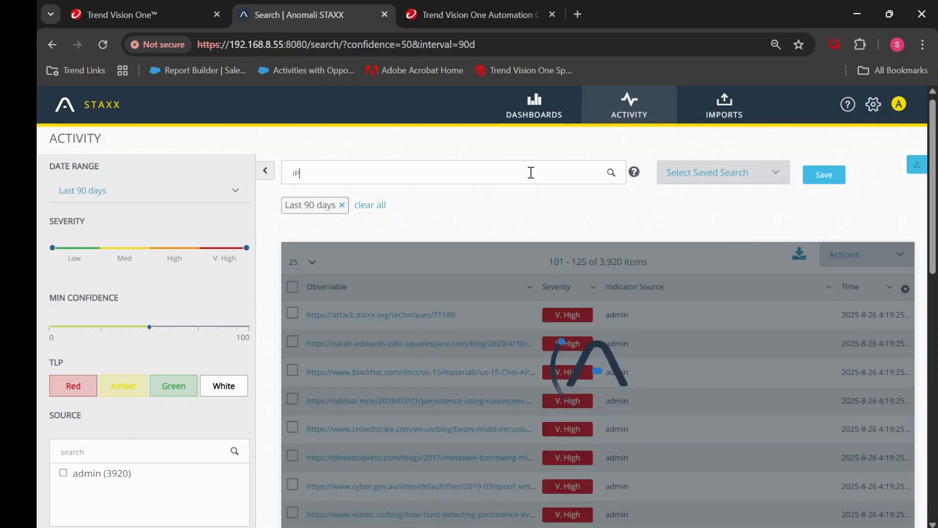
pyautogui.write('P')
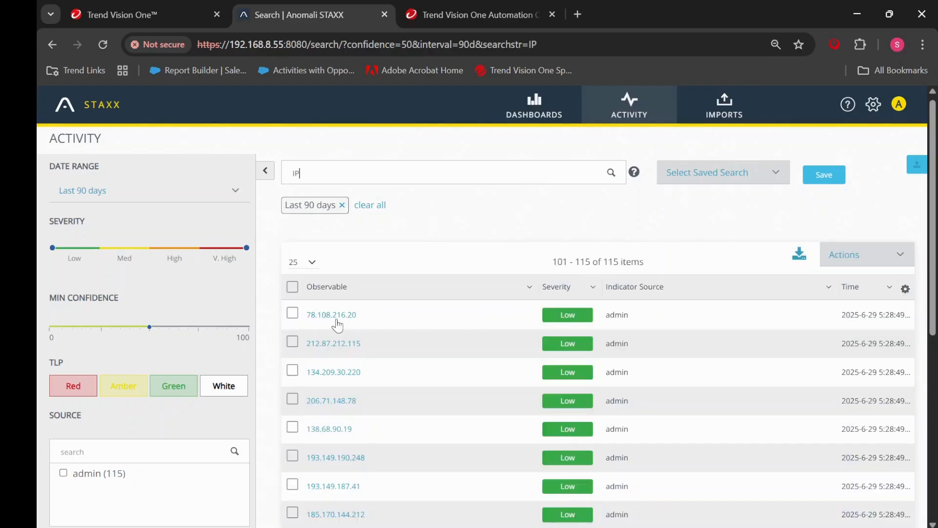
pyautogui.scroll(-4, 342, 356)
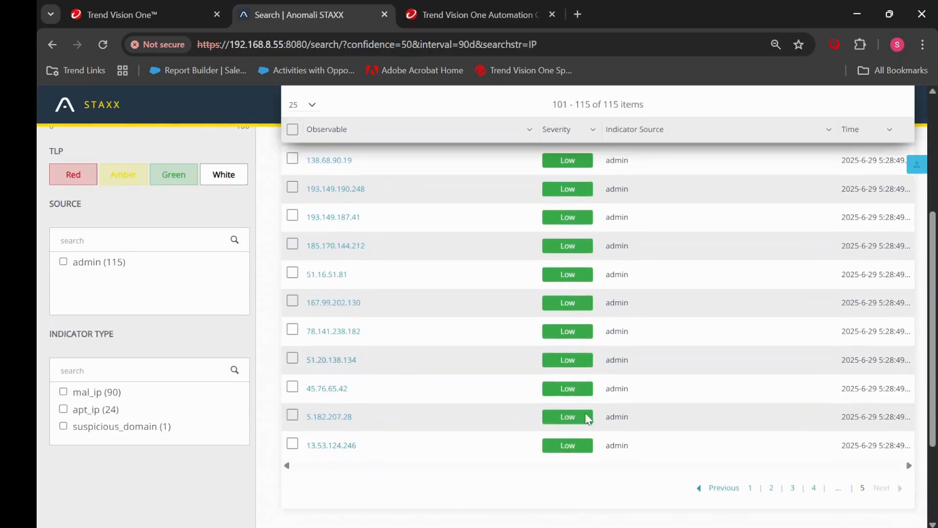
pyautogui.scroll(4, 590, 390)
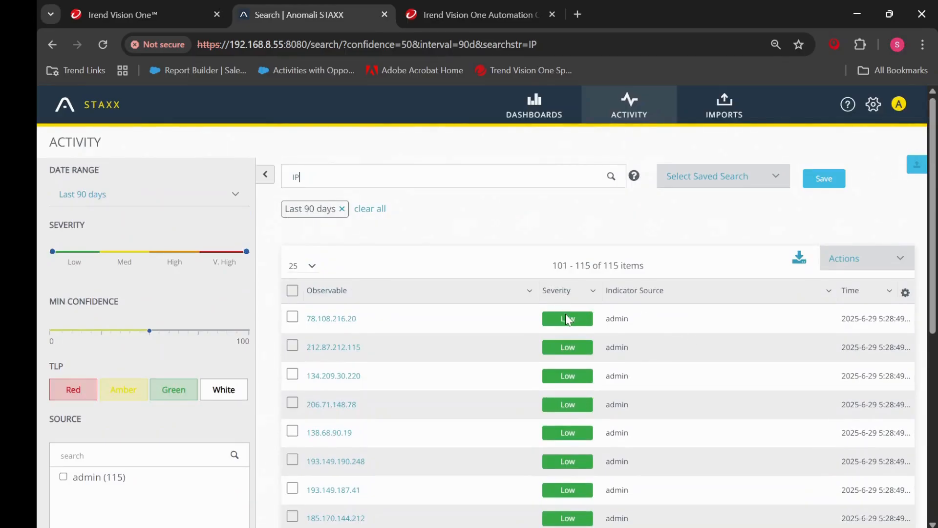